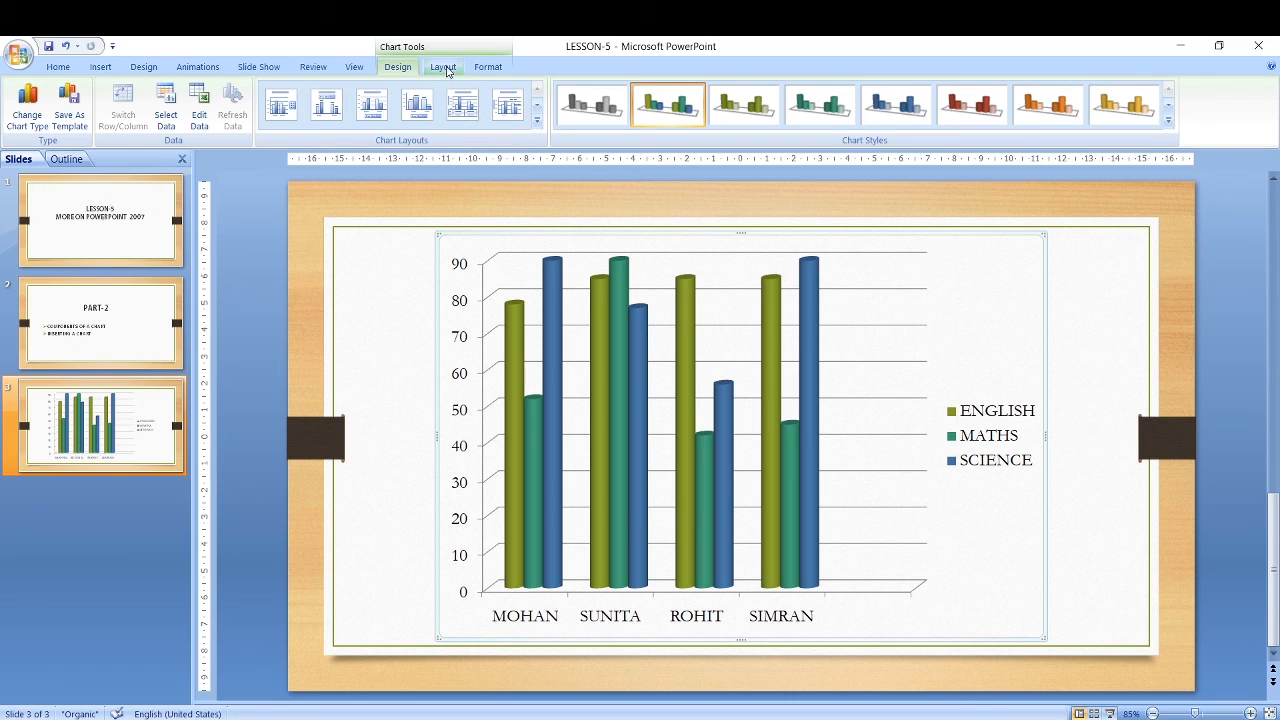
- Add a chart title above the column chart and set its text to "MARKSHEET"
click(445, 67)
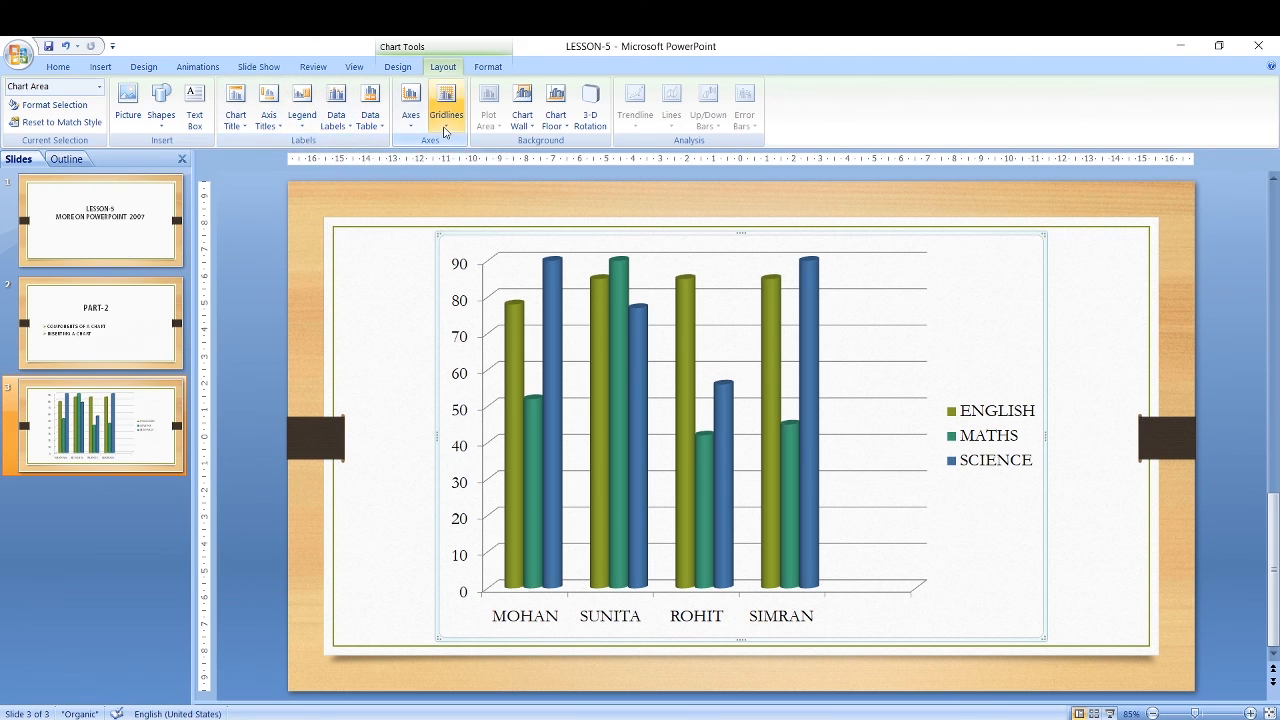
click(246, 129)
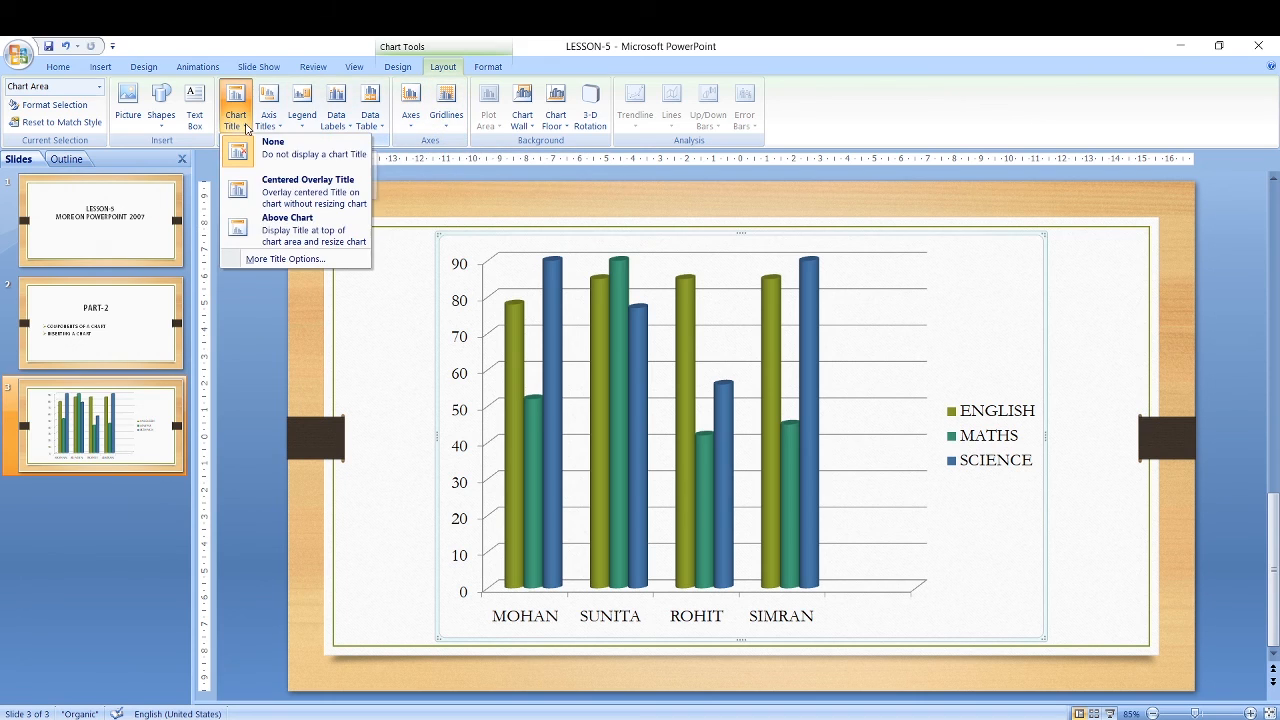
click(272, 234)
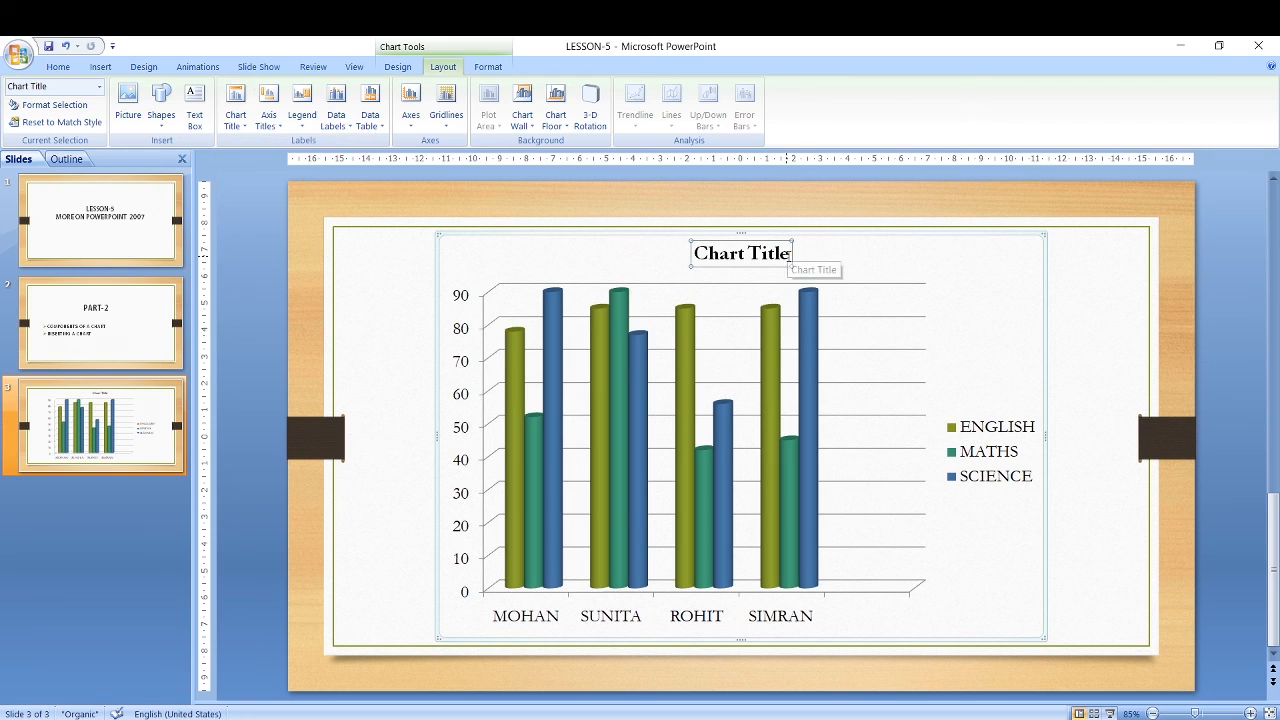
drag(789, 254, 694, 254)
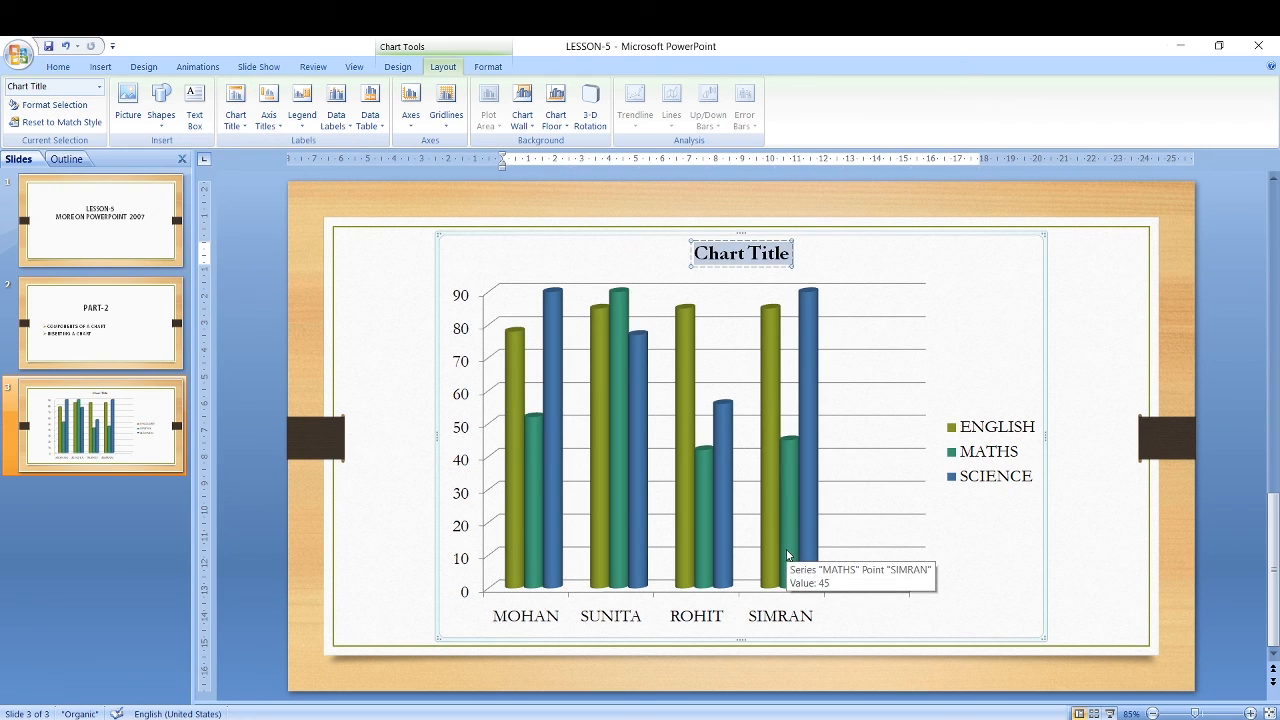
text(MAR)
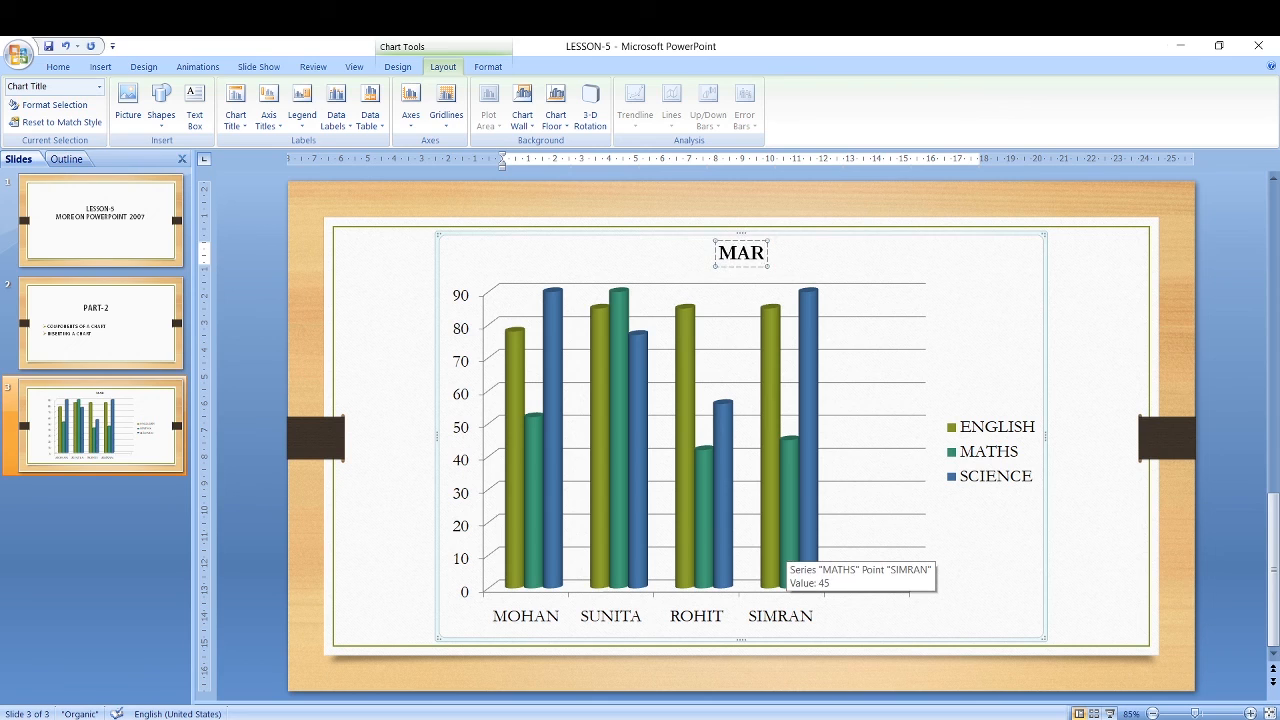
text(KSHEET)
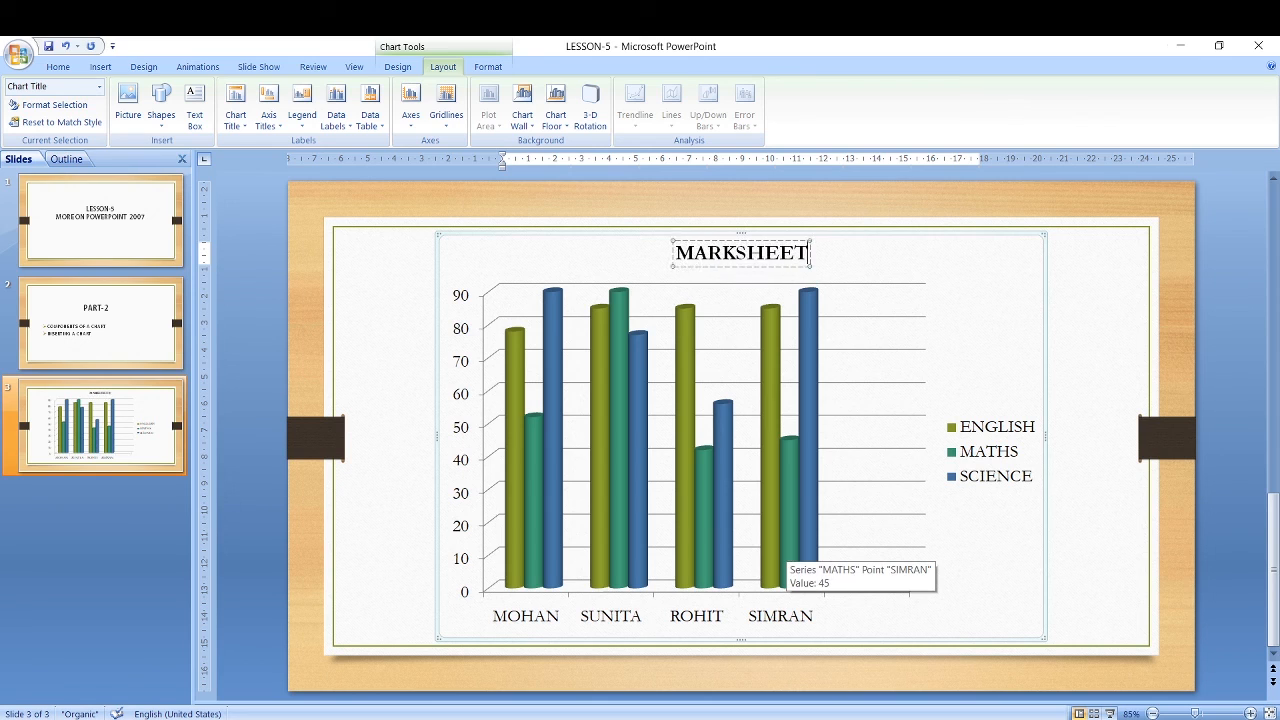
click(410, 488)
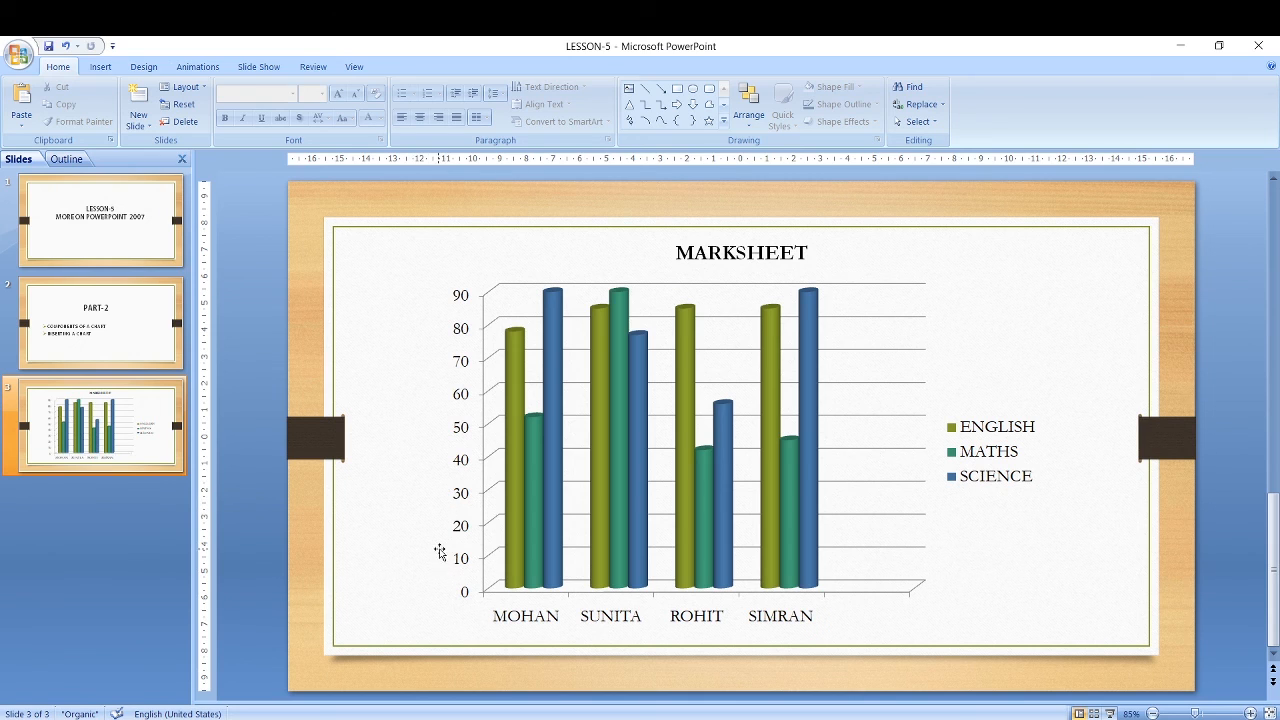
- Add a primary horizontal axis title below the axis and set its text to "STUDENTS' NAME"
click(570, 370)
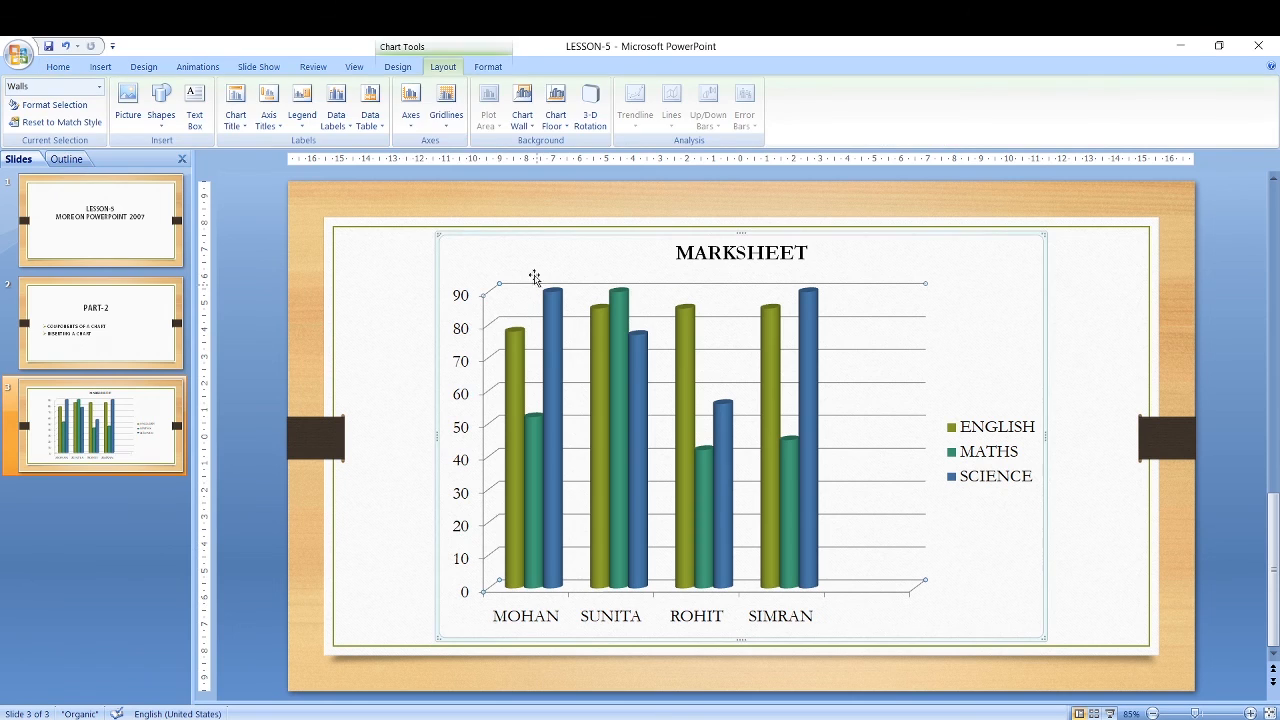
click(273, 133)
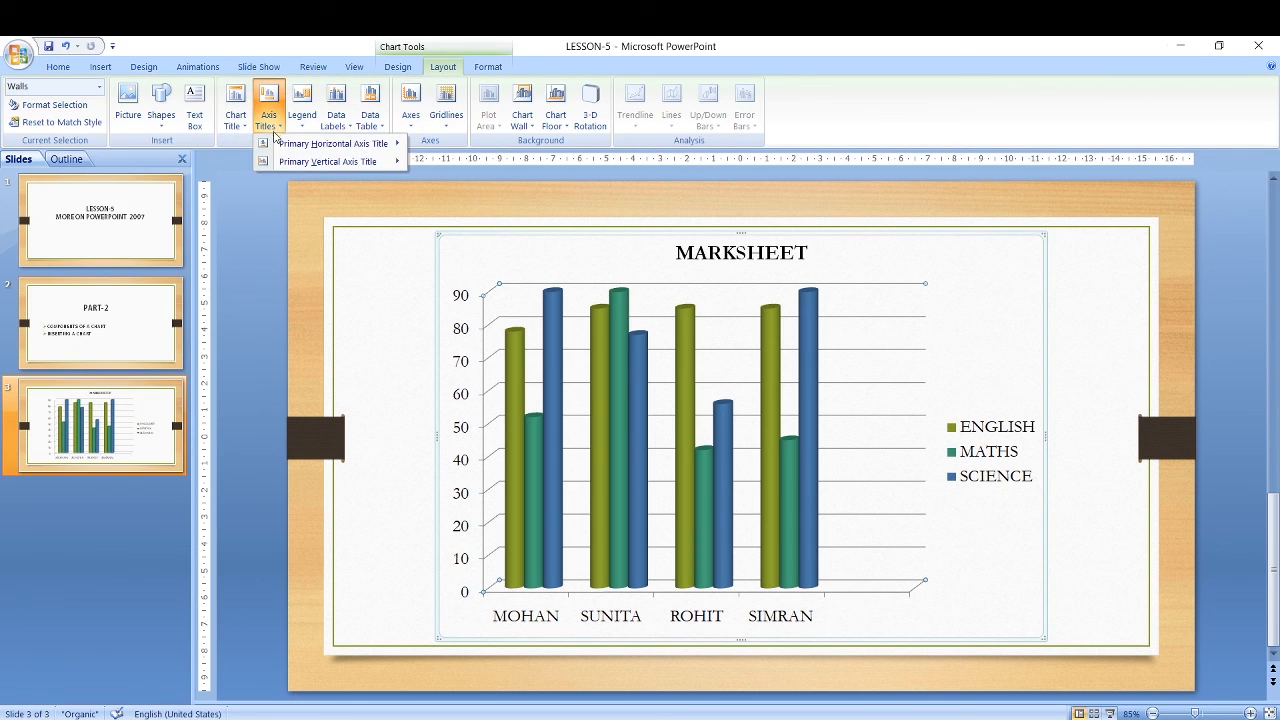
mouse_move(283, 150)
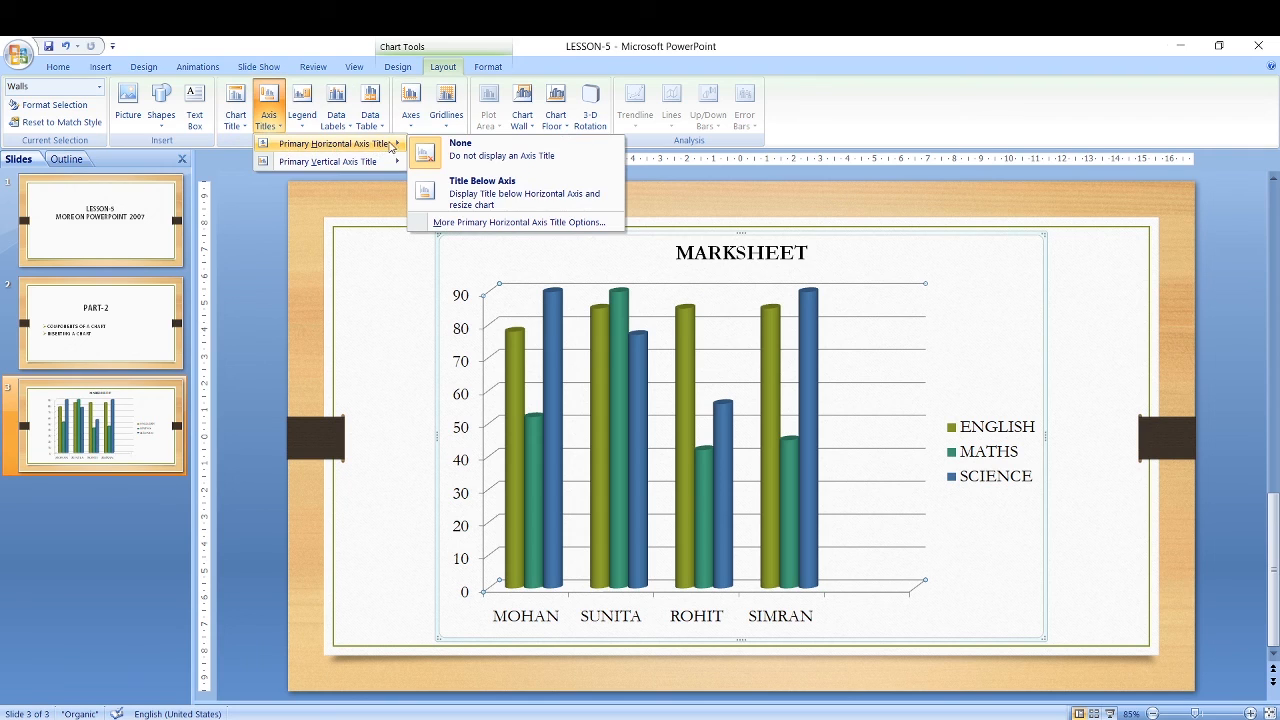
click(474, 189)
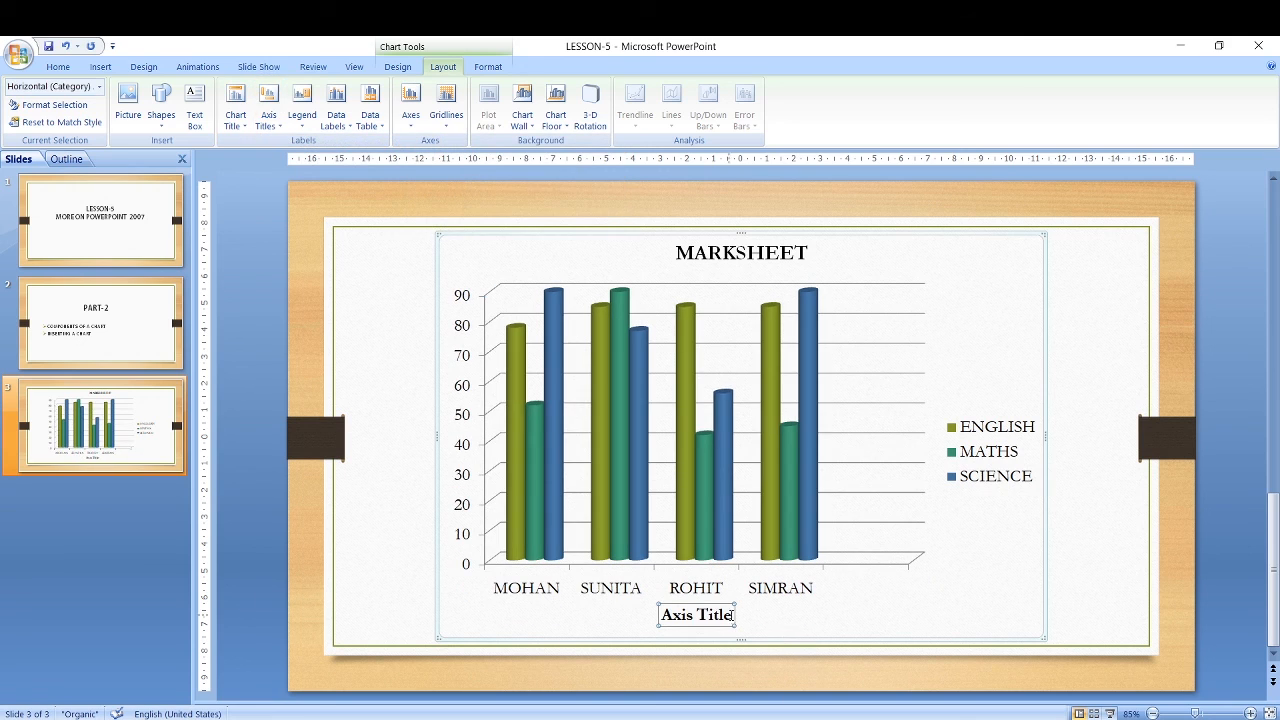
drag(733, 614, 680, 616)
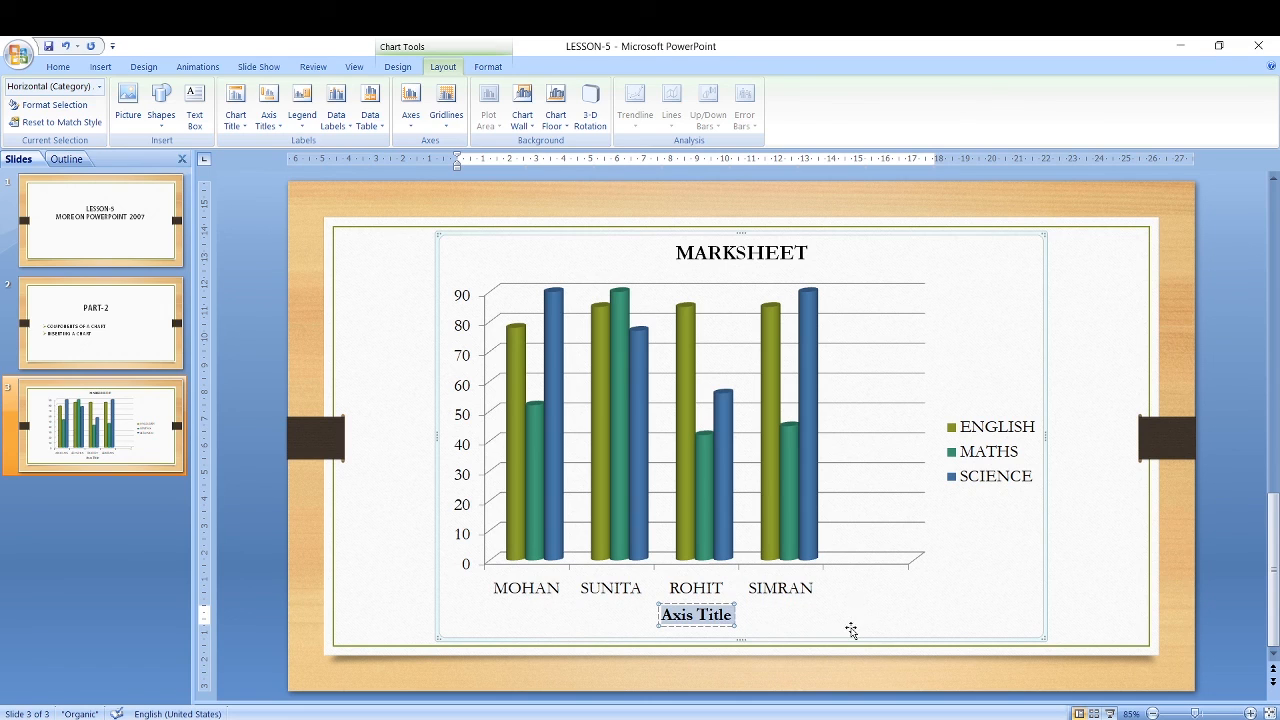
text(STU)
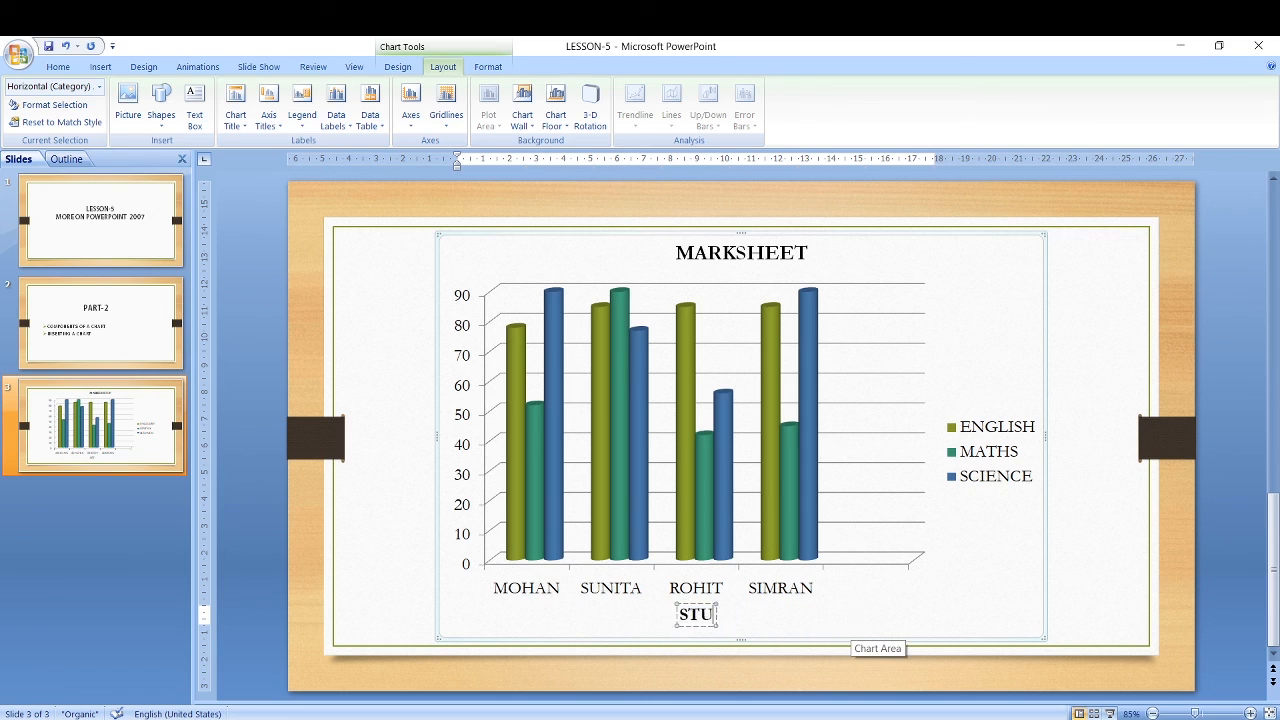
text(DENT)
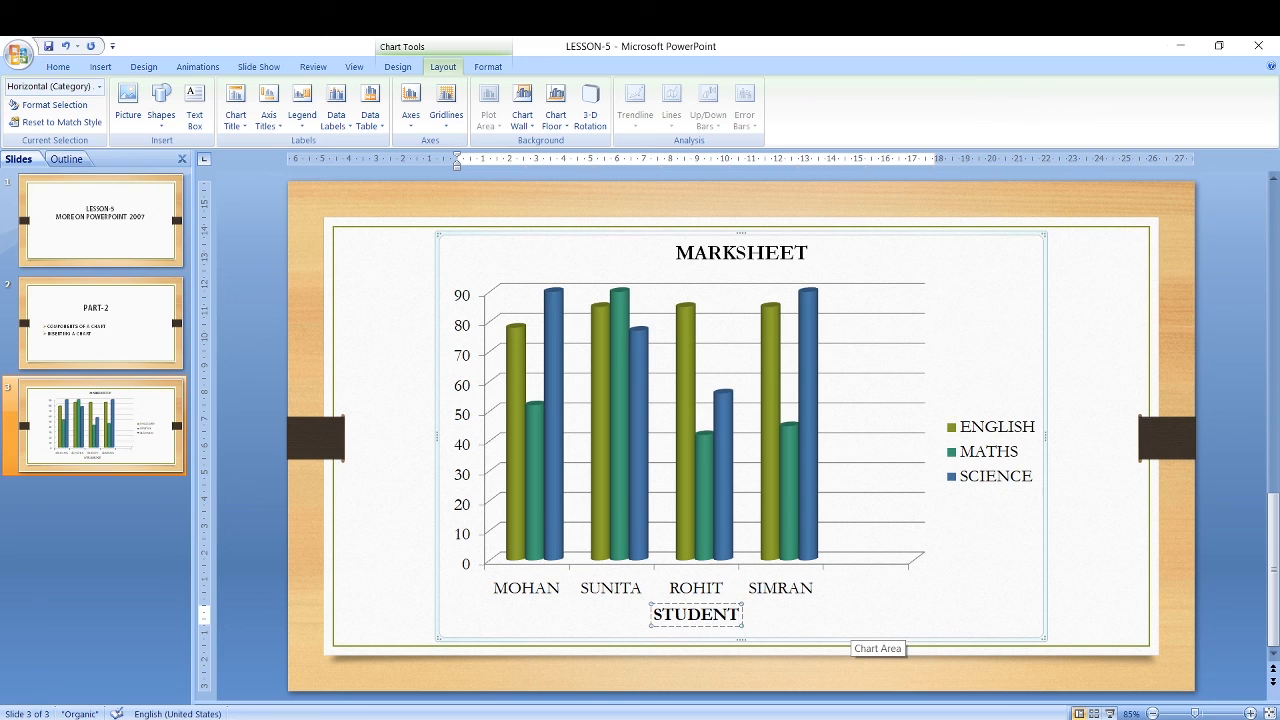
text(S' NAME)
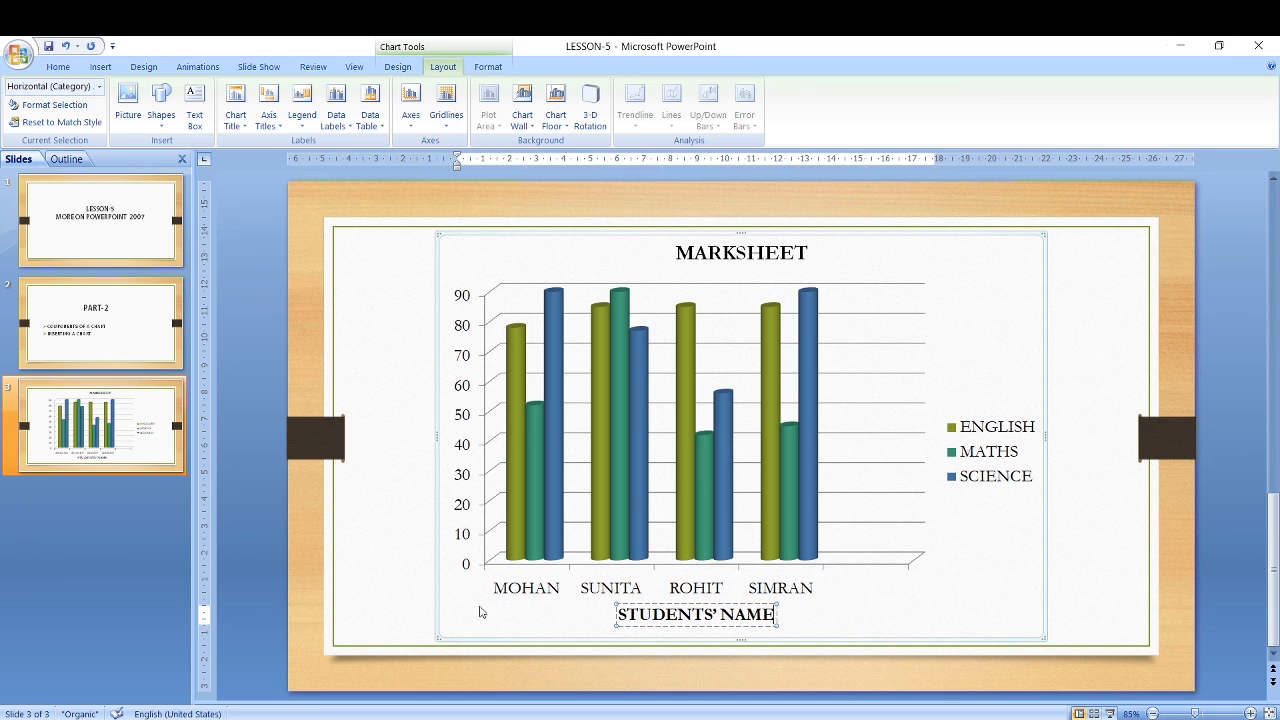
click(469, 589)
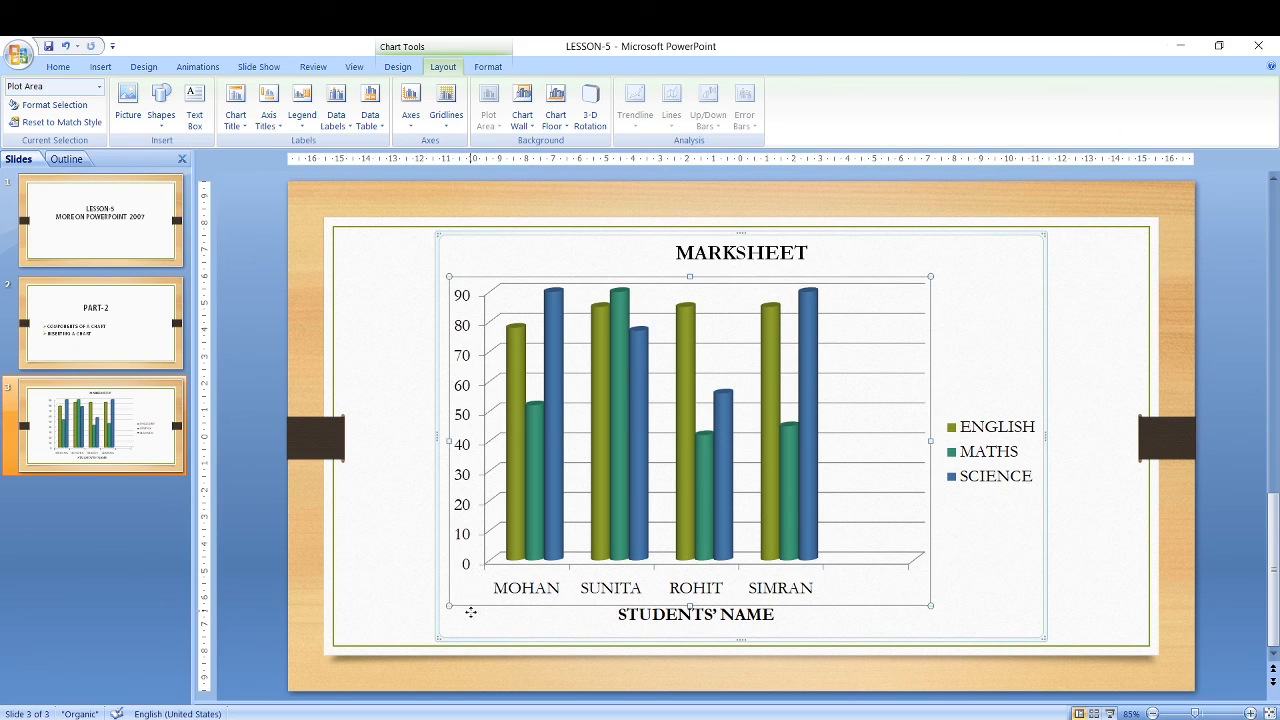
click(468, 619)
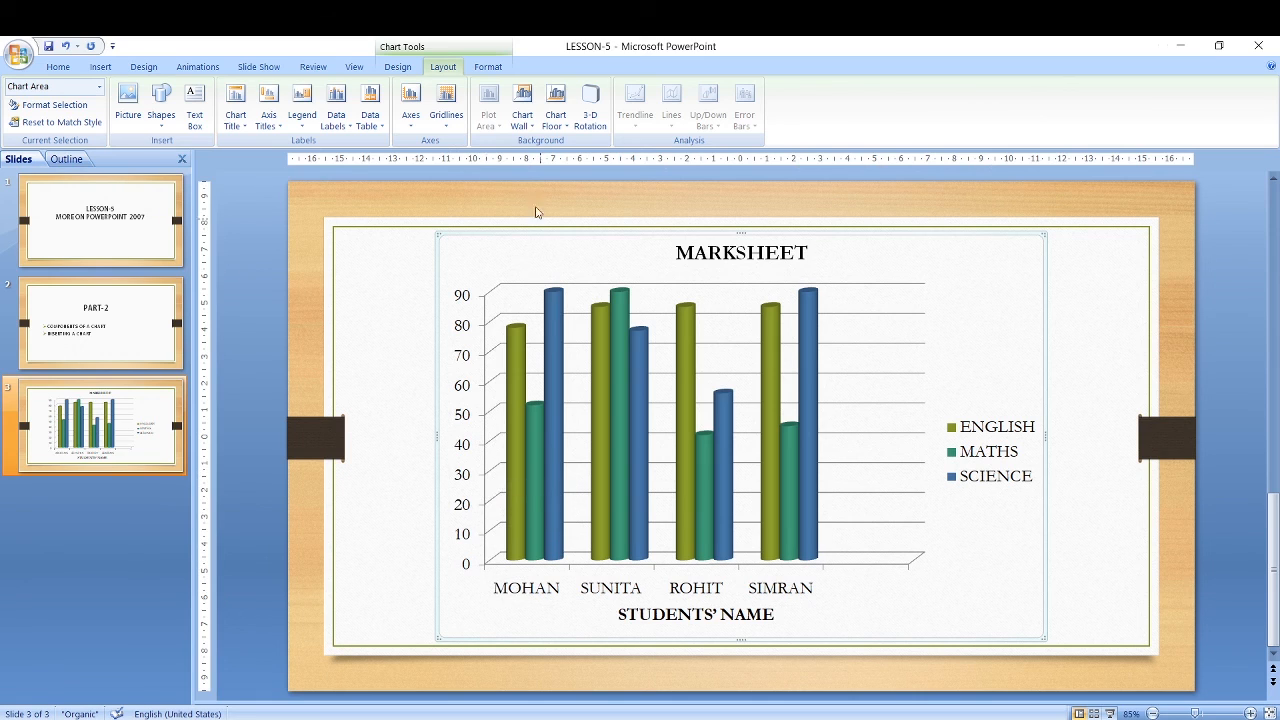
- Add a primary vertical axis title with vertical text reading "MARKS OBTAINED"
click(269, 118)
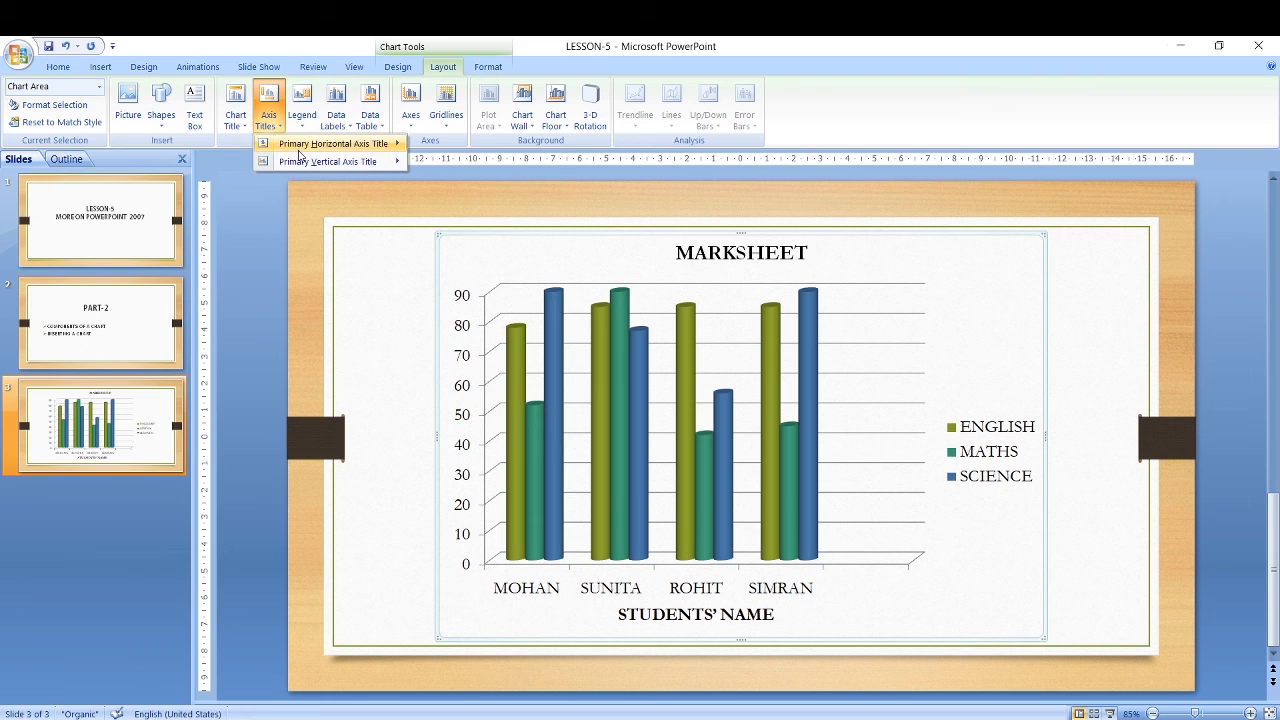
mouse_move(326, 166)
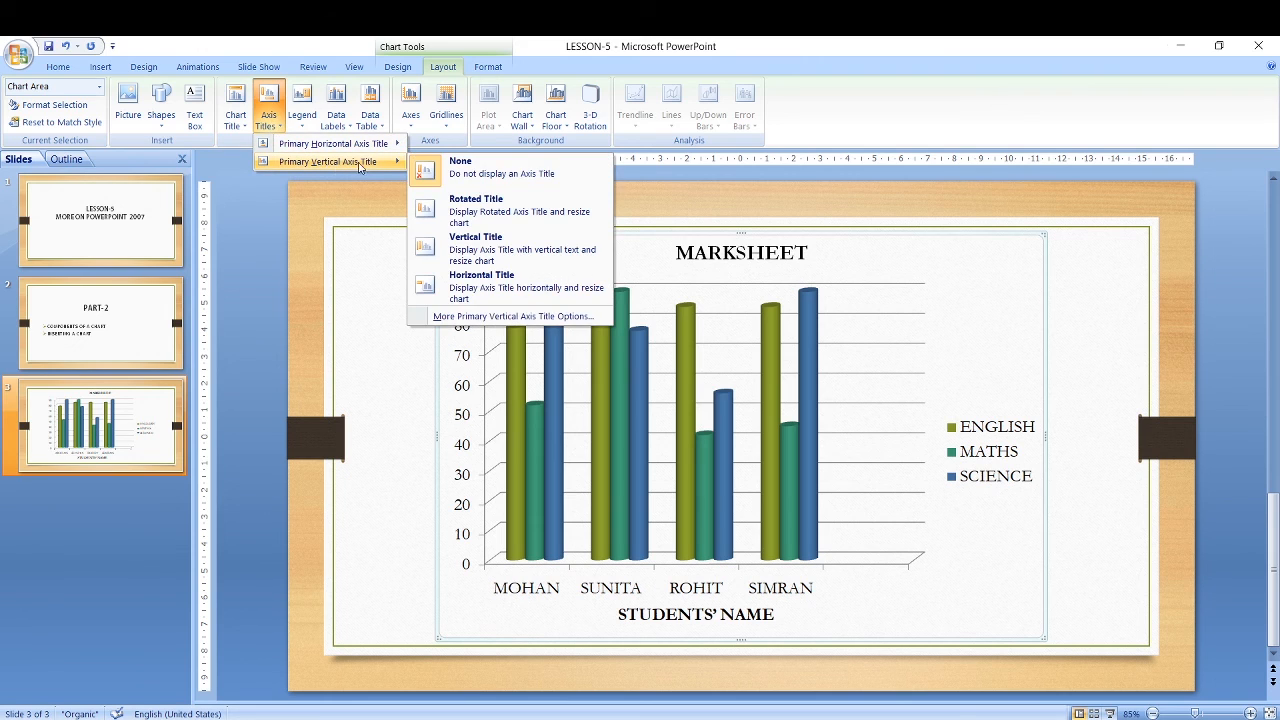
click(477, 242)
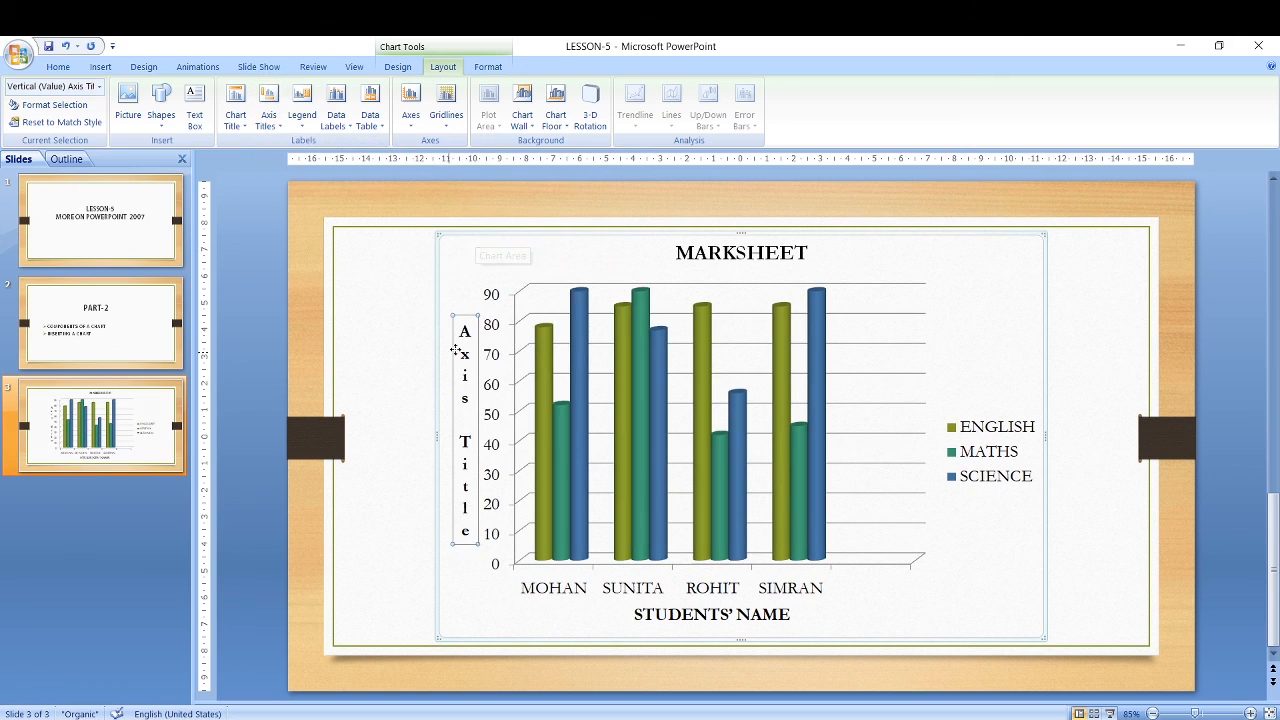
click(464, 329)
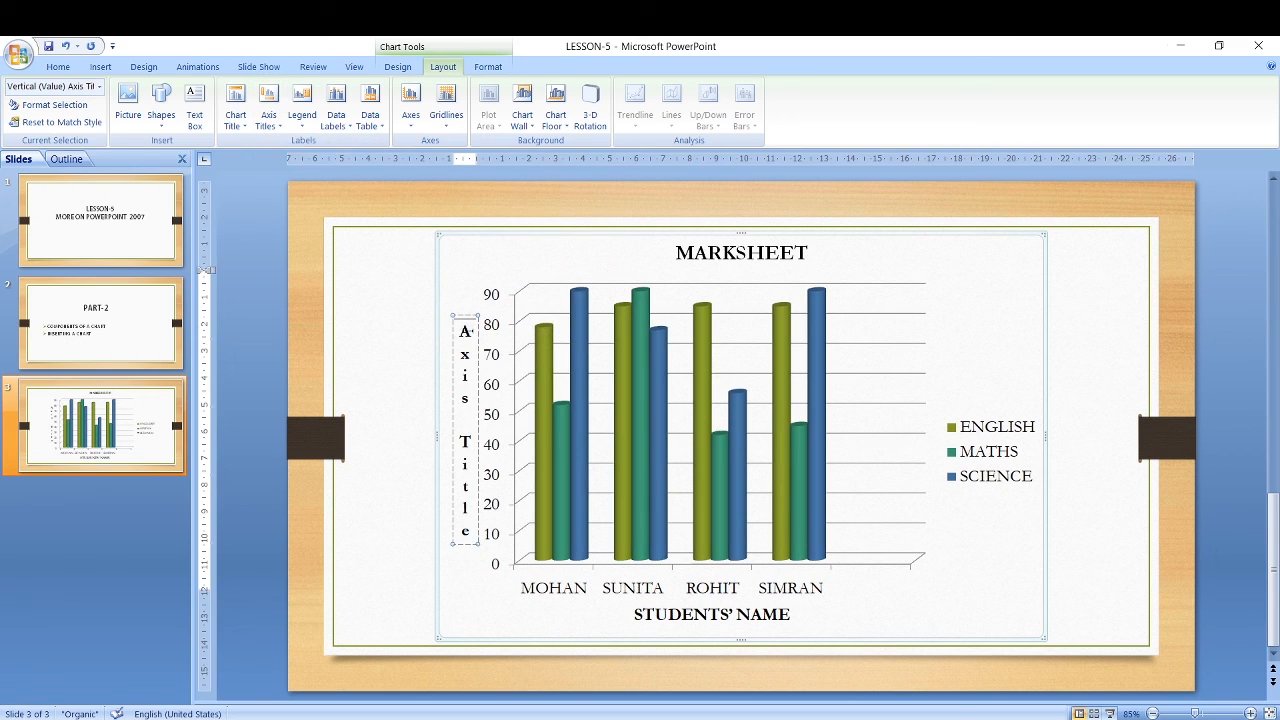
drag(470, 330, 458, 511)
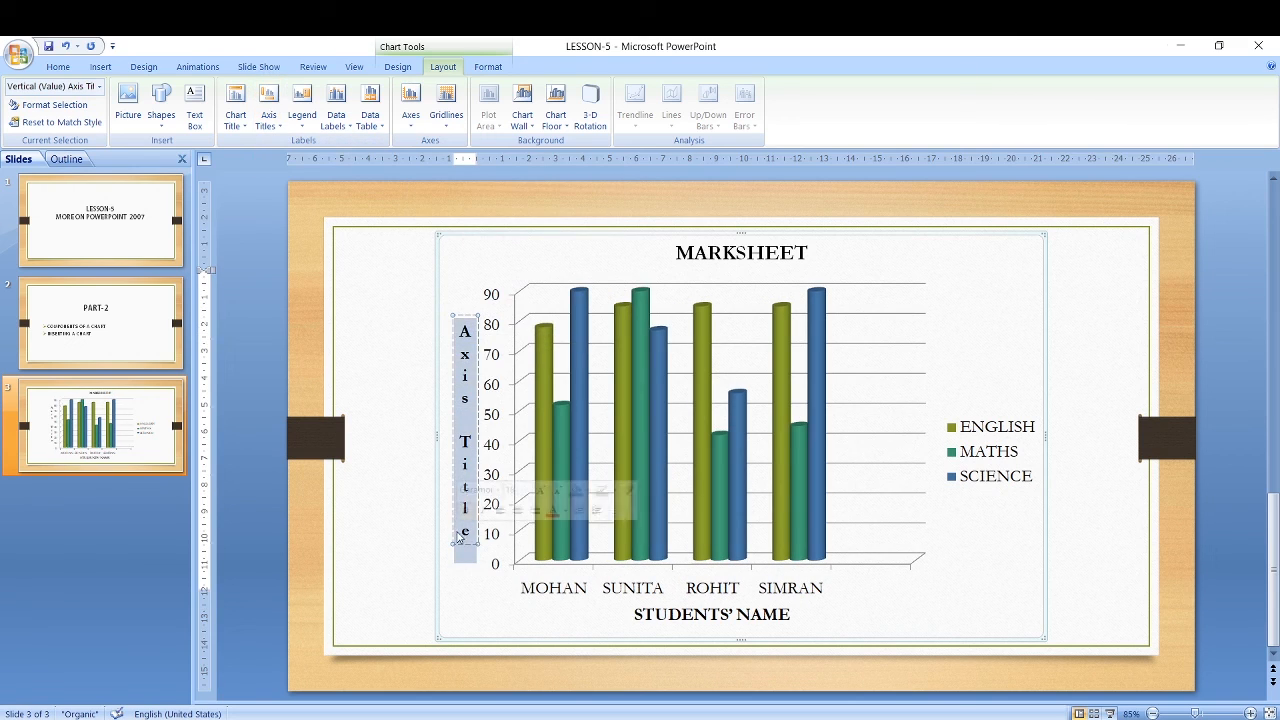
text(MAR)
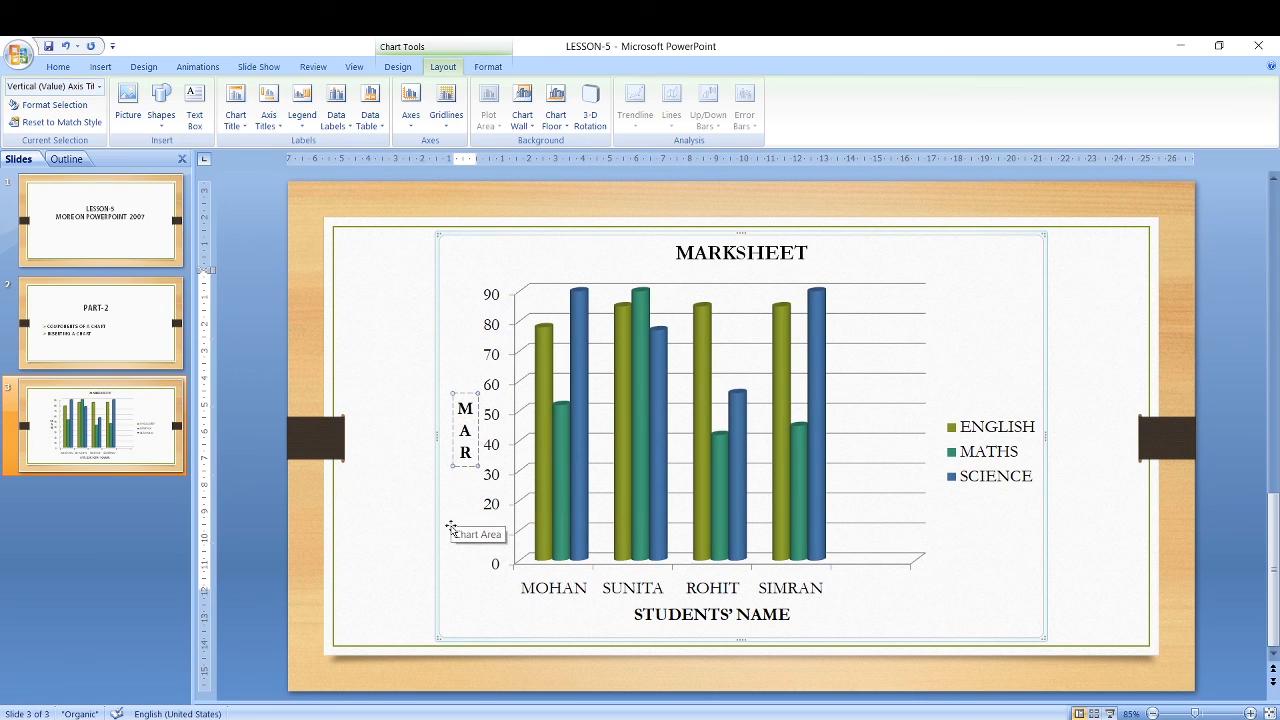
text(KS OBTAINED)
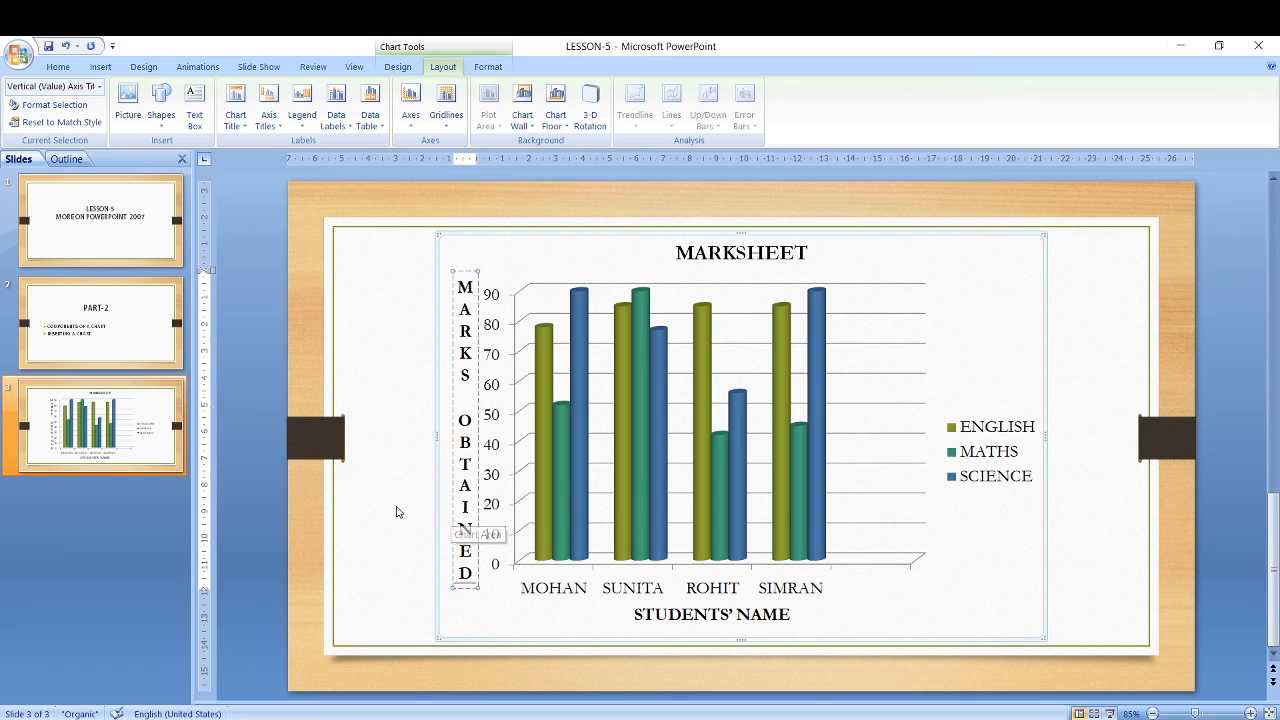
click(360, 515)
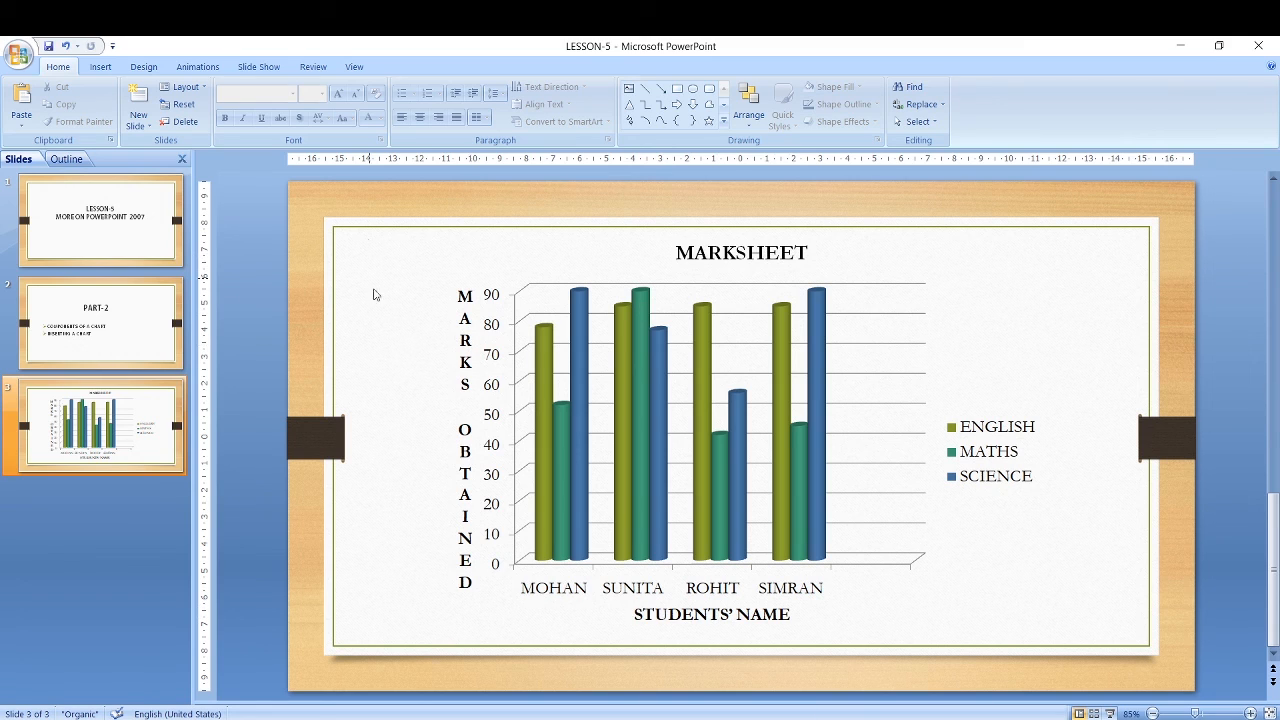
- Try the chart legend at the top and at the left, and return it to the right of the chart
click(550, 406)
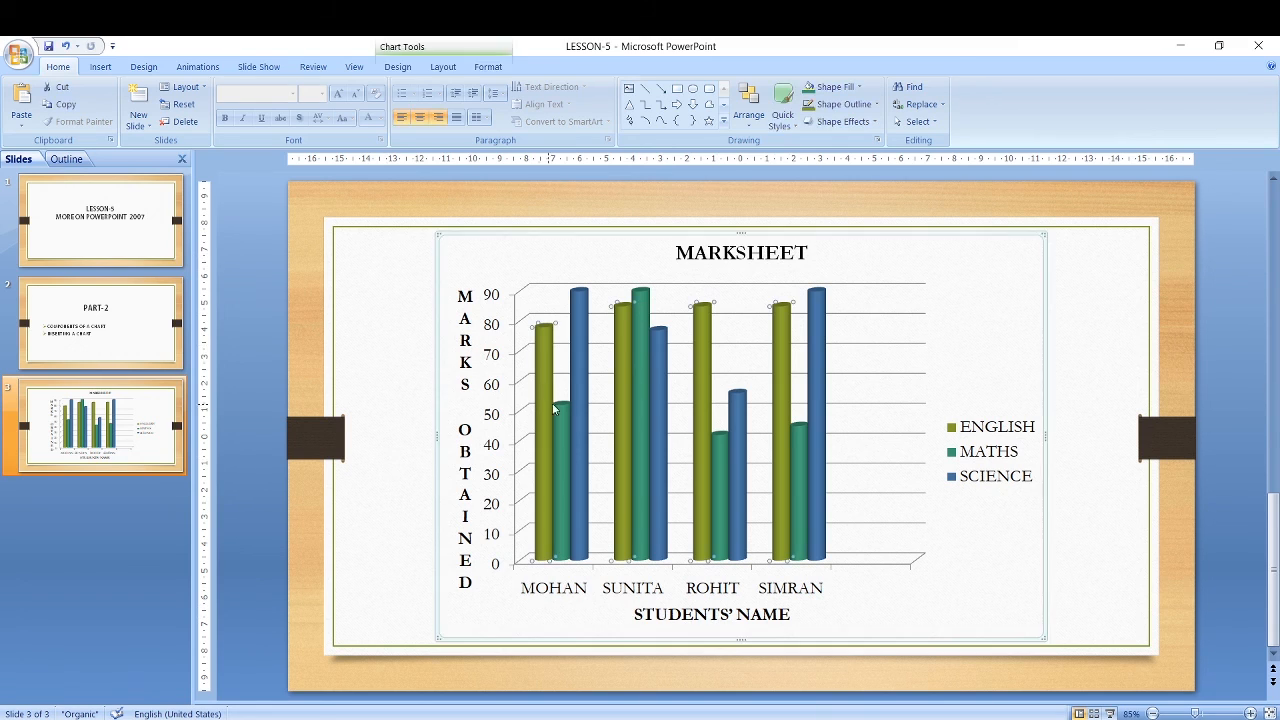
click(479, 268)
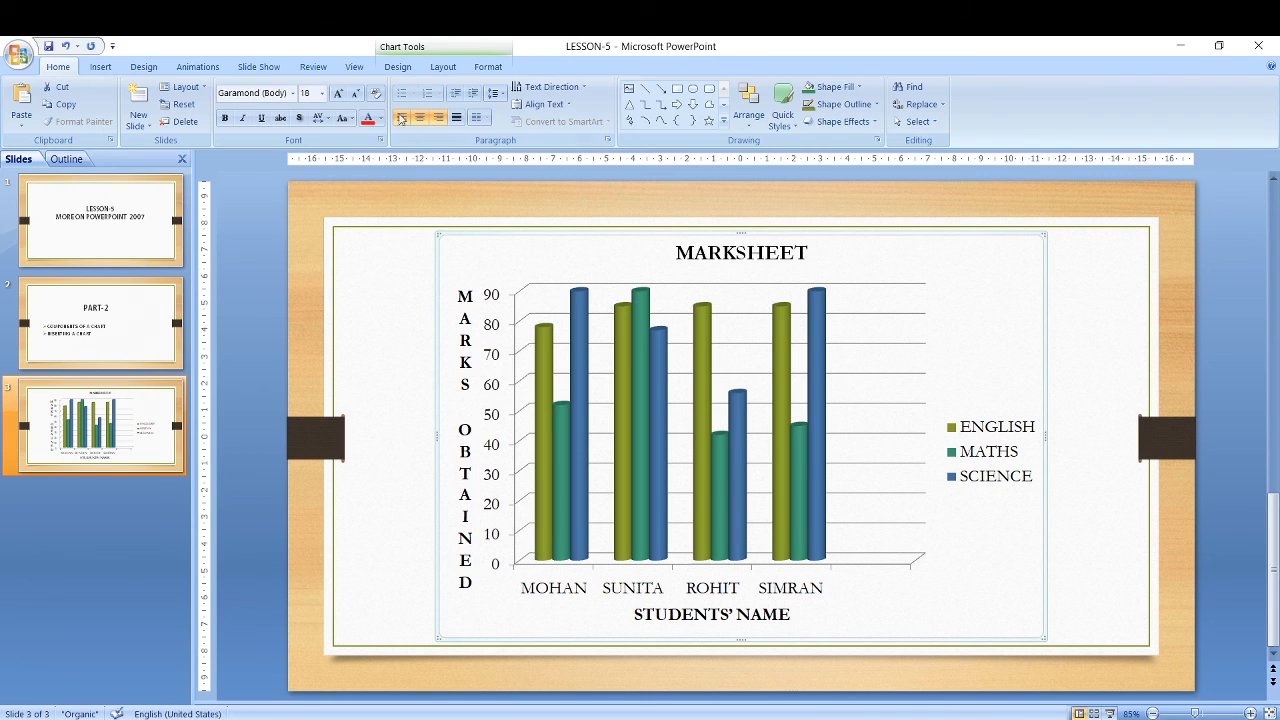
click(443, 67)
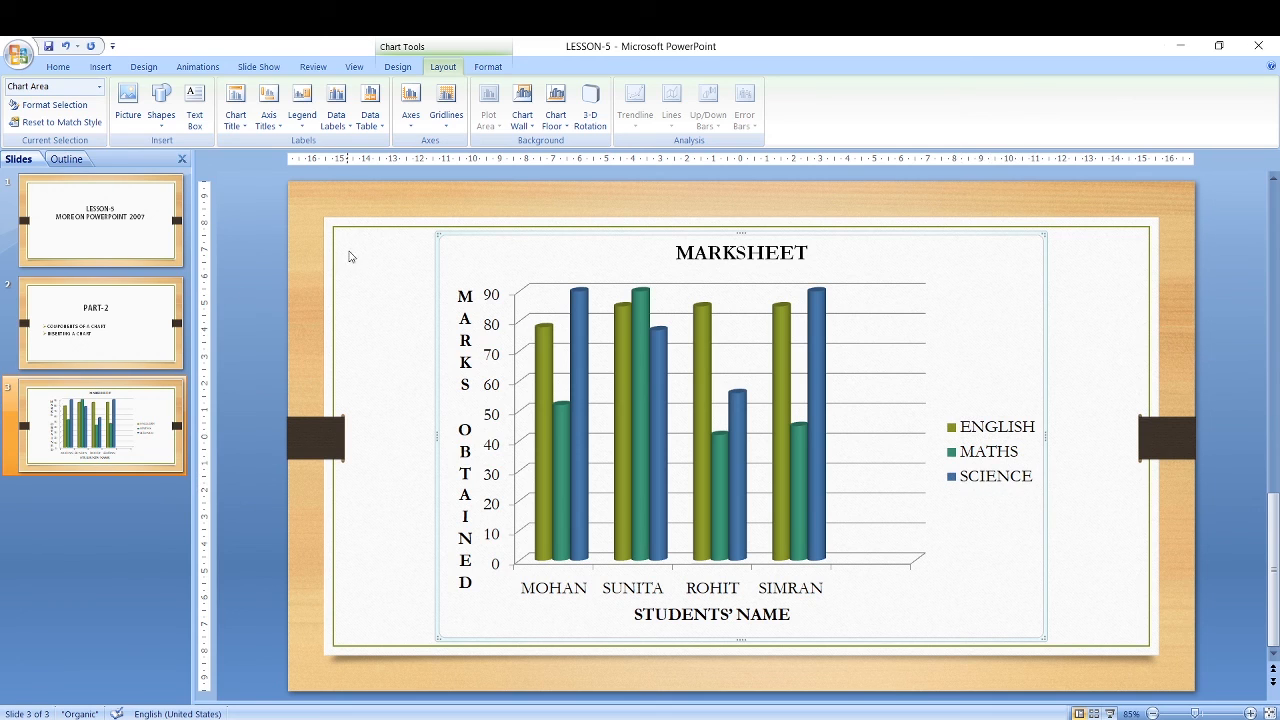
click(305, 124)
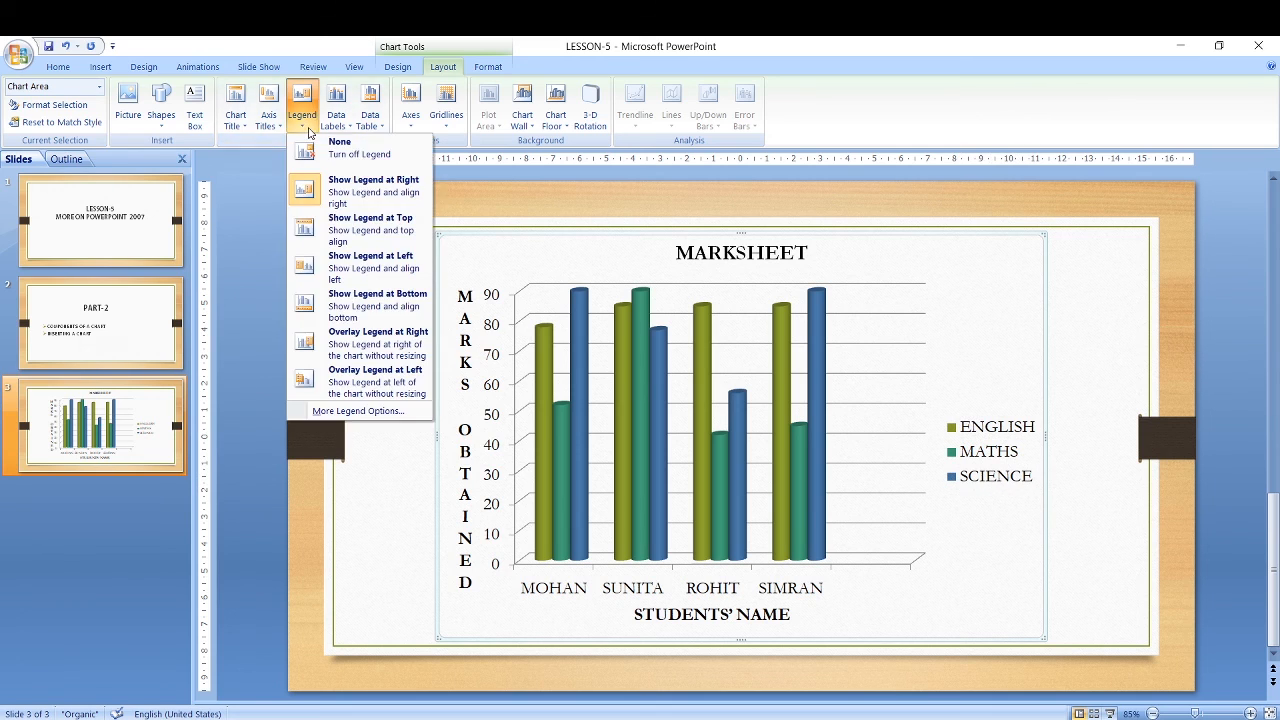
click(354, 233)
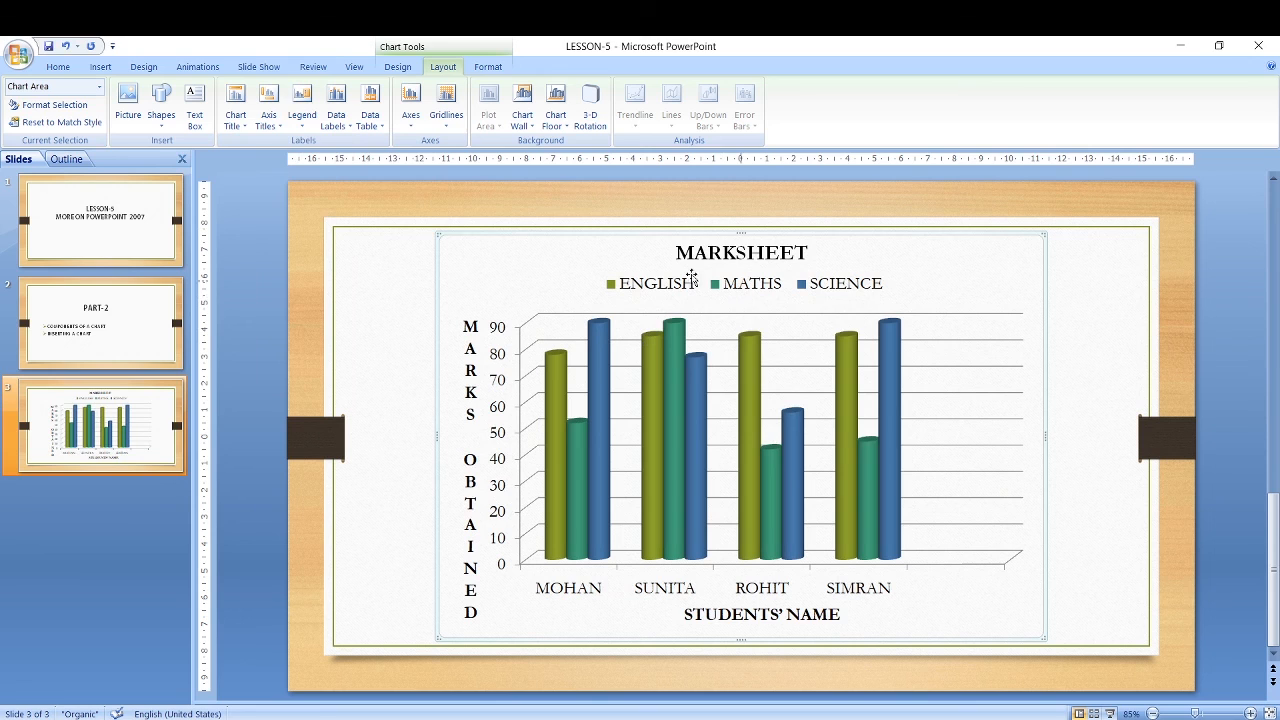
click(297, 132)
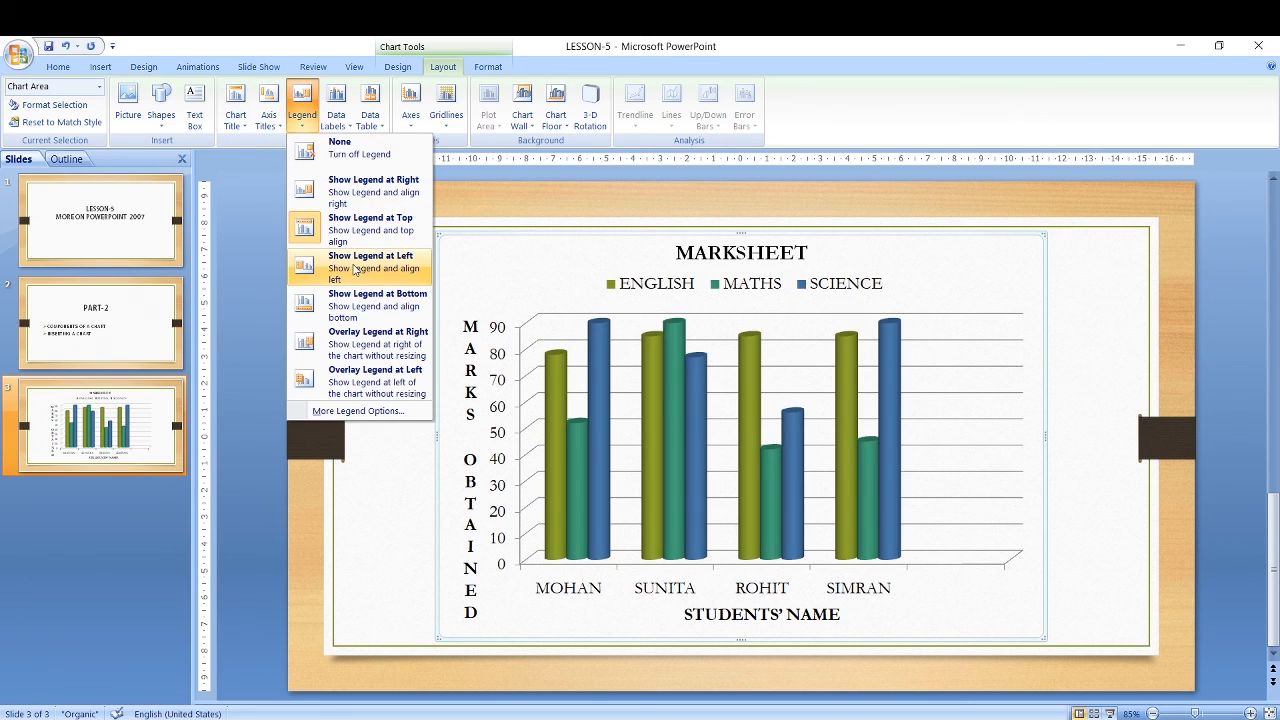
click(355, 270)
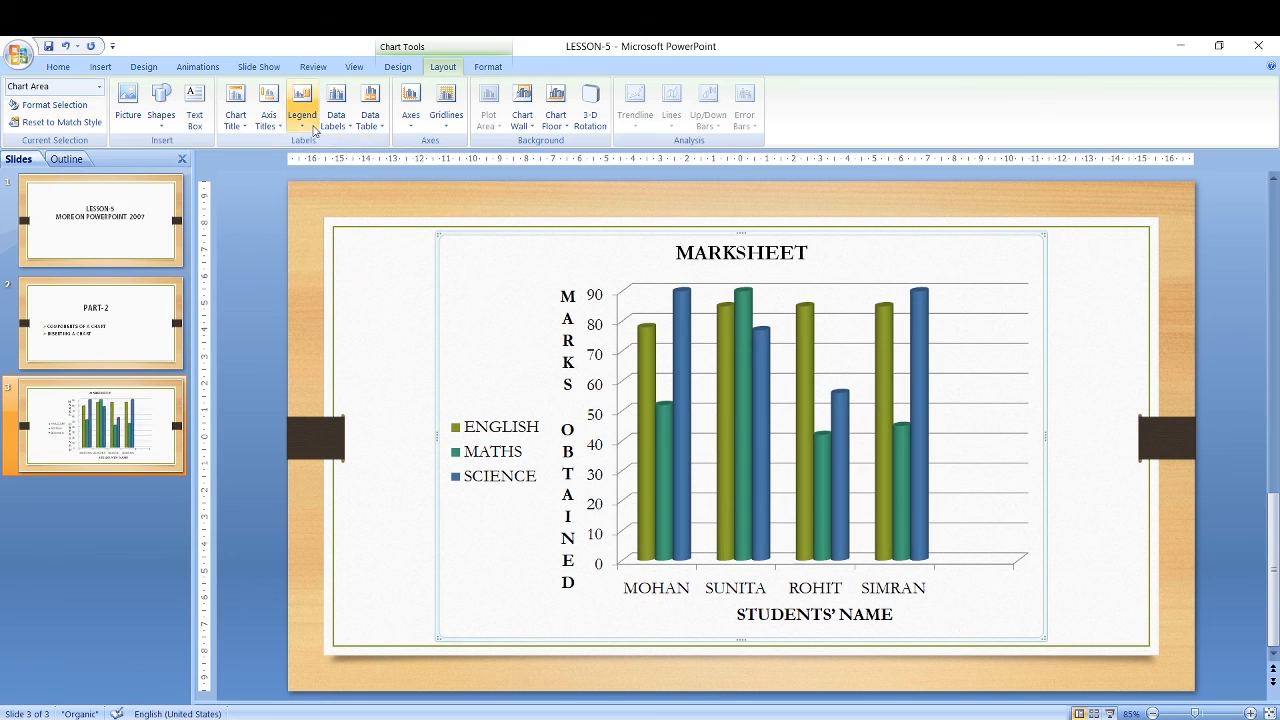
click(305, 125)
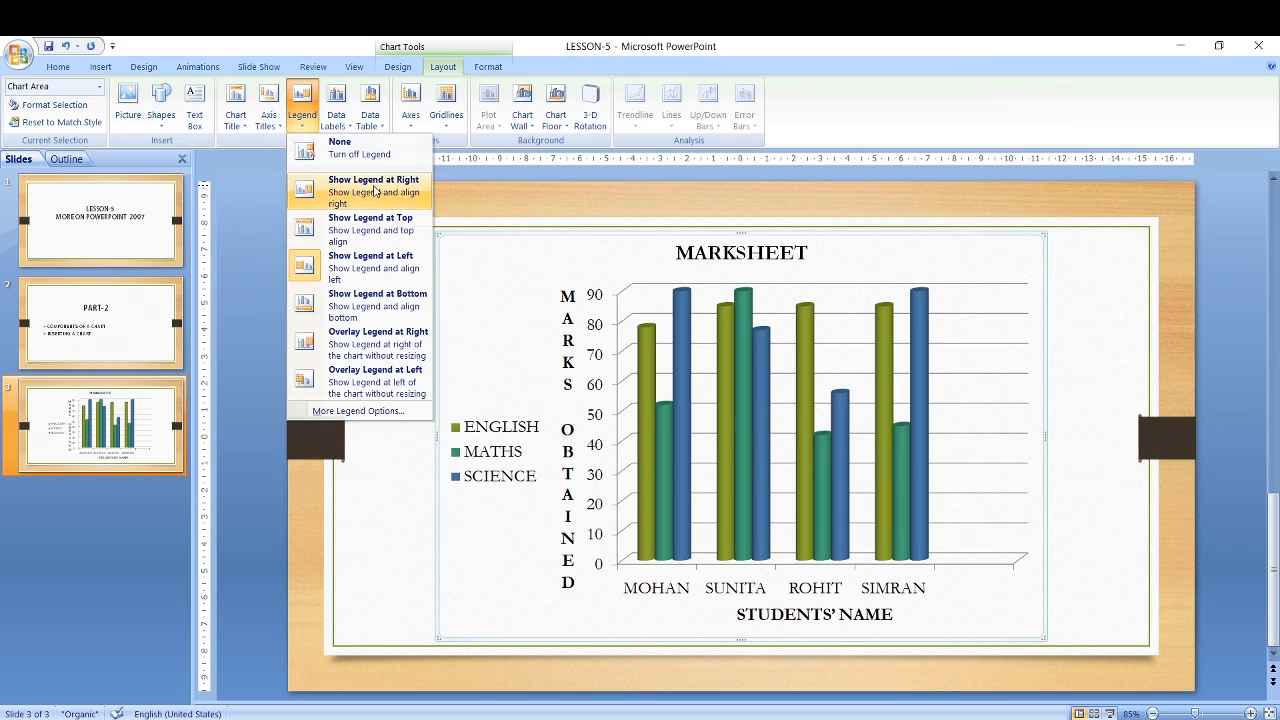
click(375, 192)
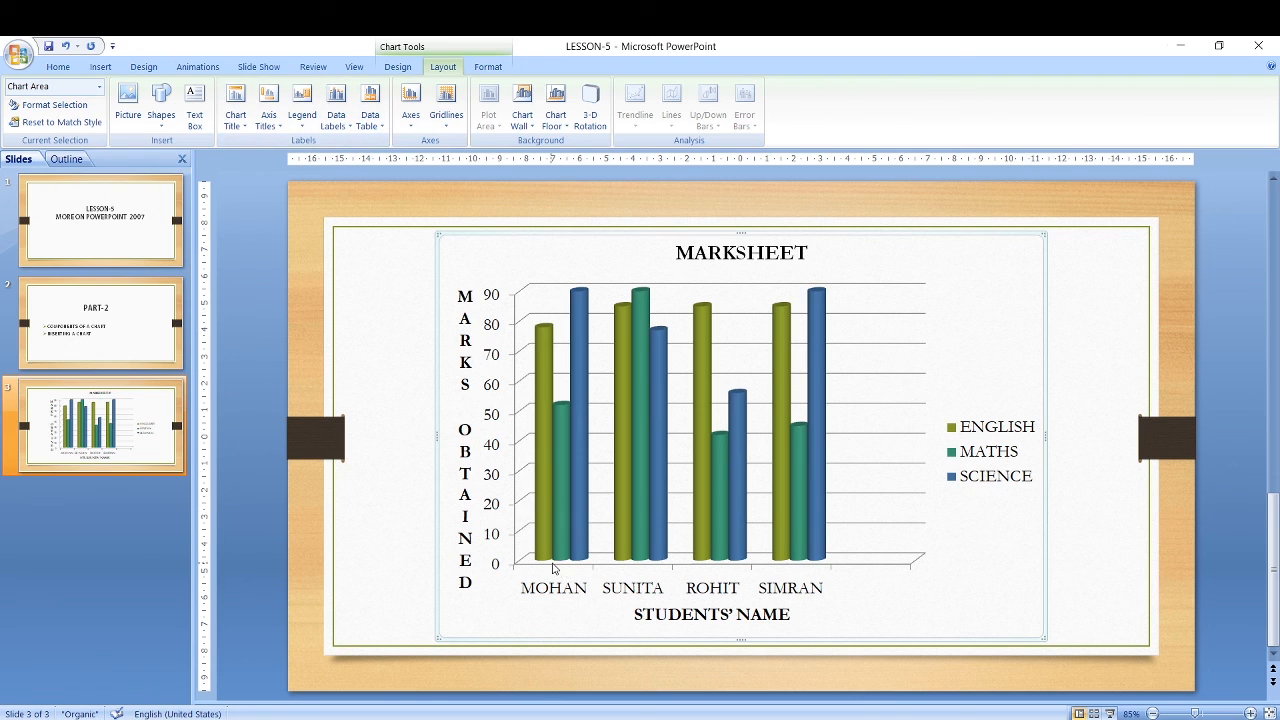
mouse_move(545, 556)
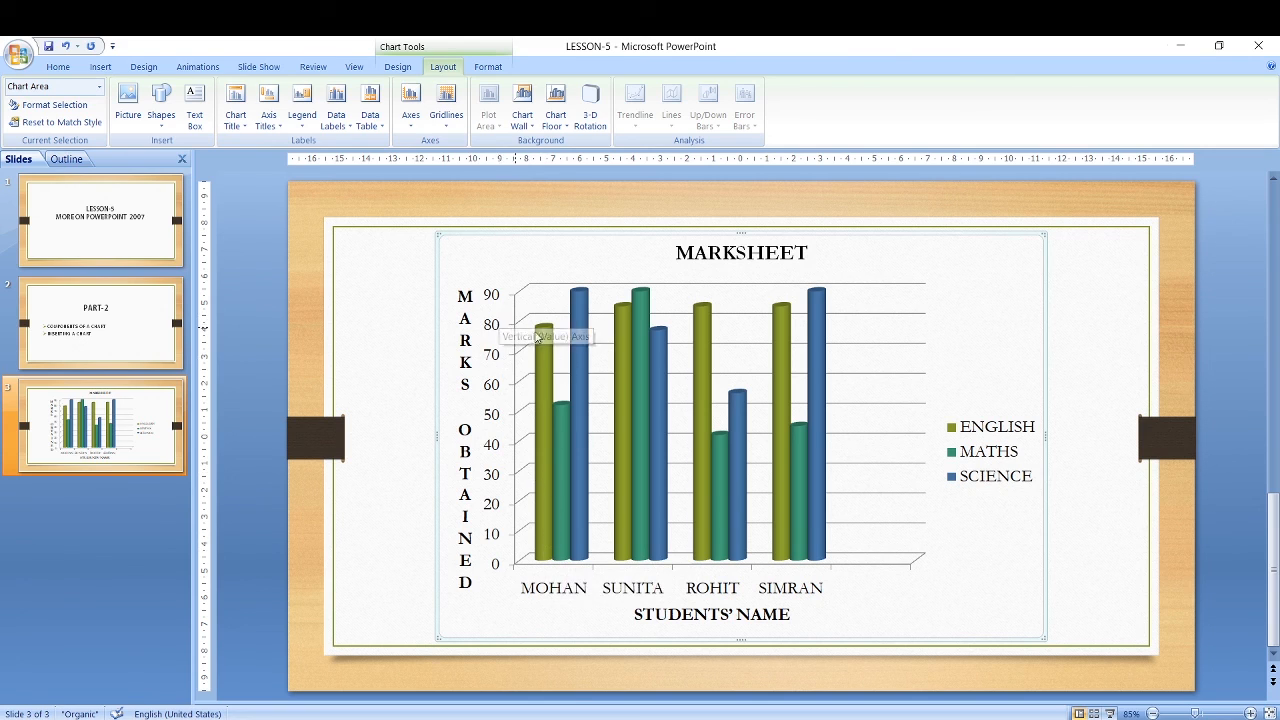
- Widen the column chart on both its left and right sides and show data labels on its columns
mouse_move(542, 340)
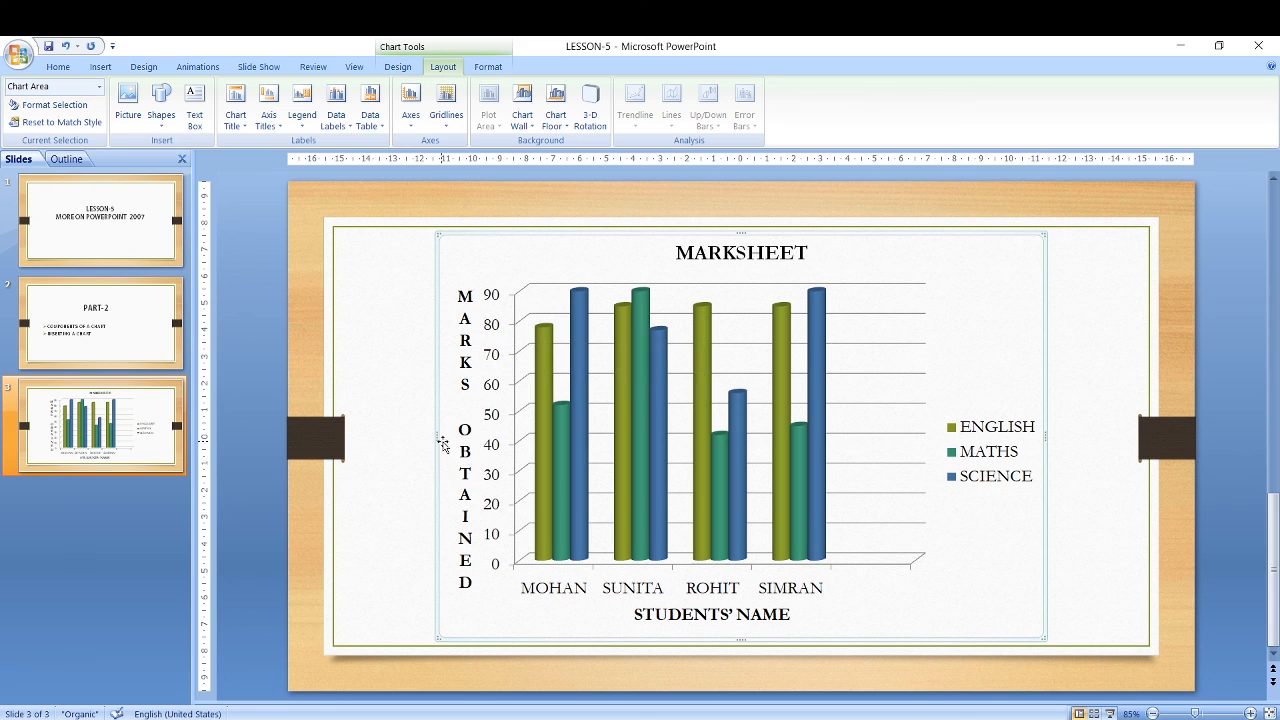
drag(436, 438, 386, 444)
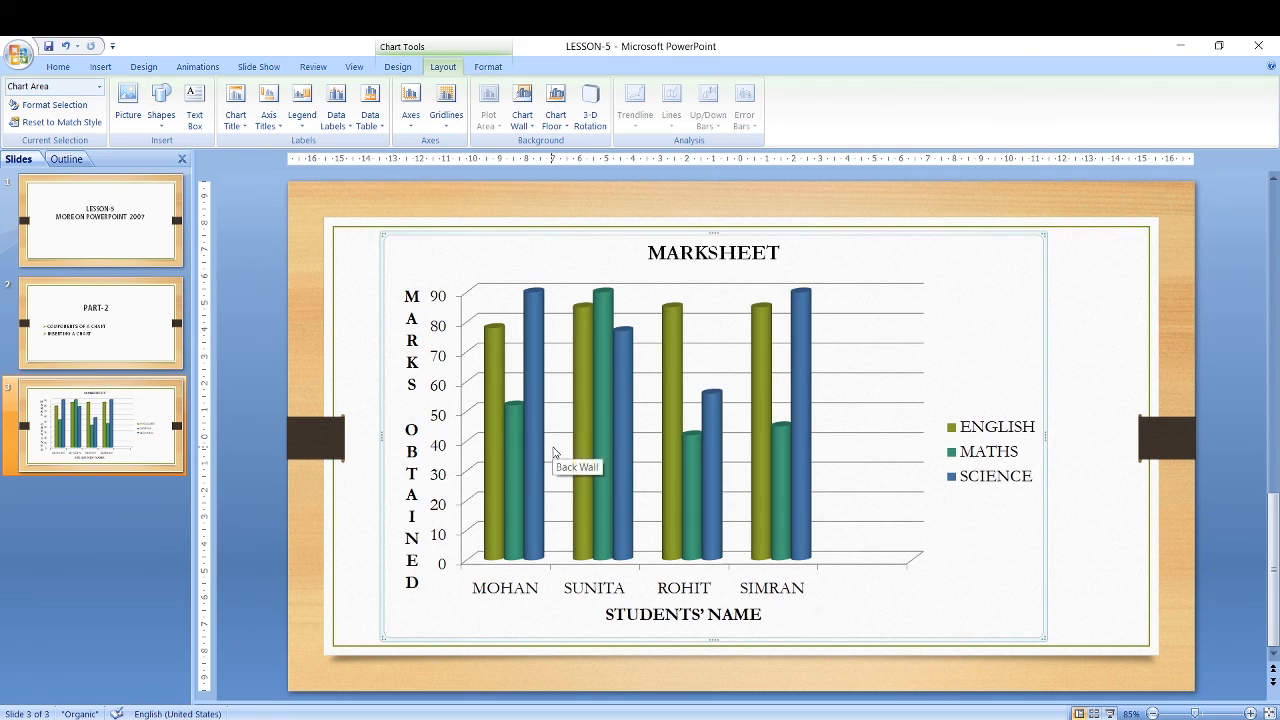
click(337, 115)
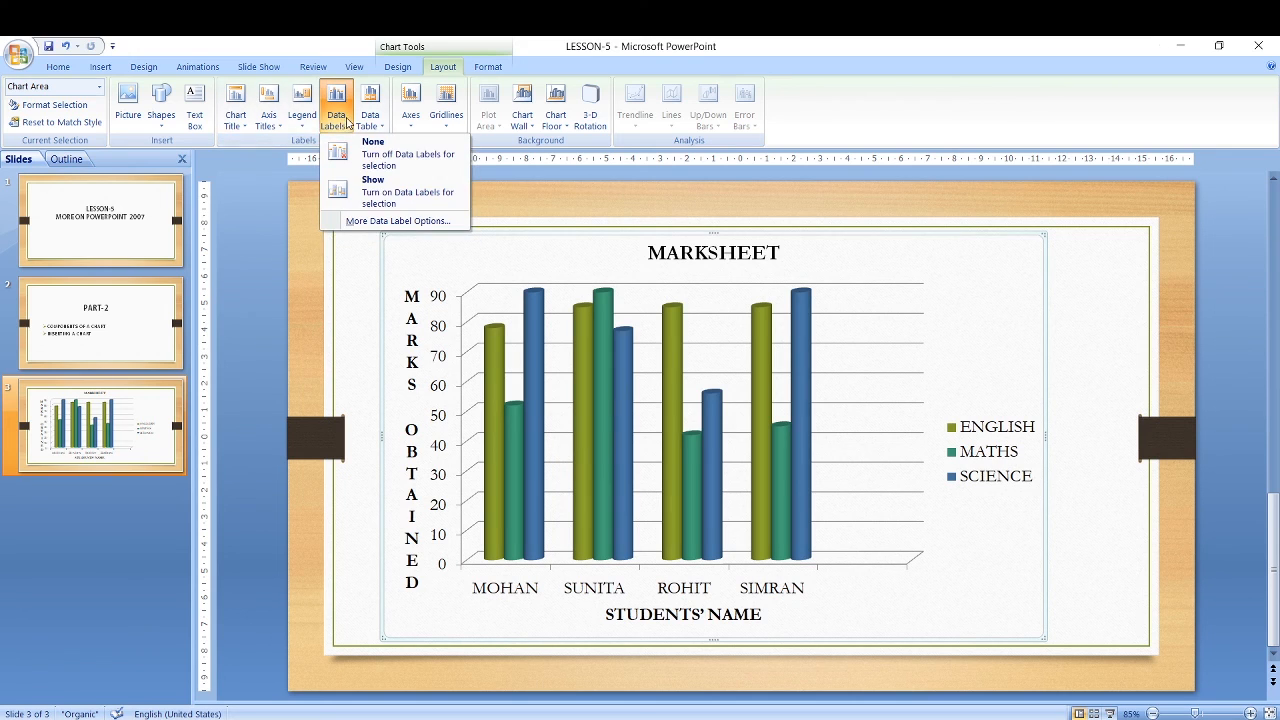
click(371, 185)
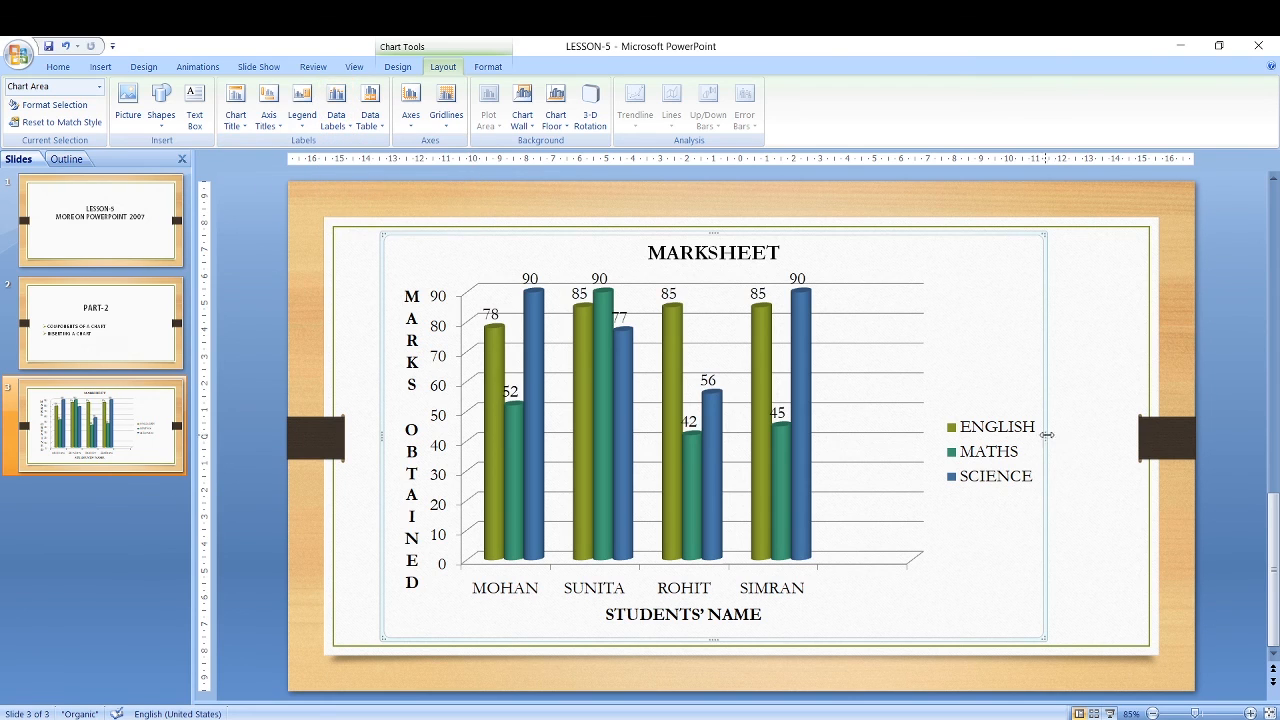
drag(1044, 433, 1102, 436)
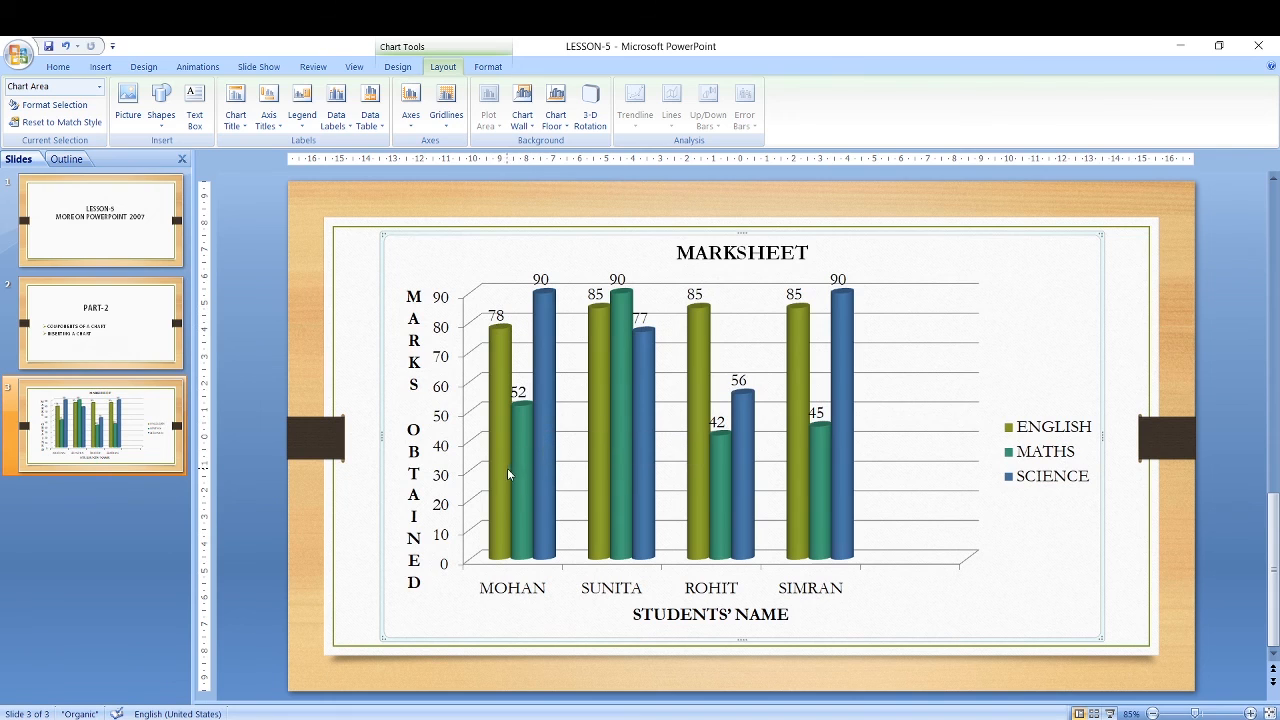
mouse_move(505, 473)
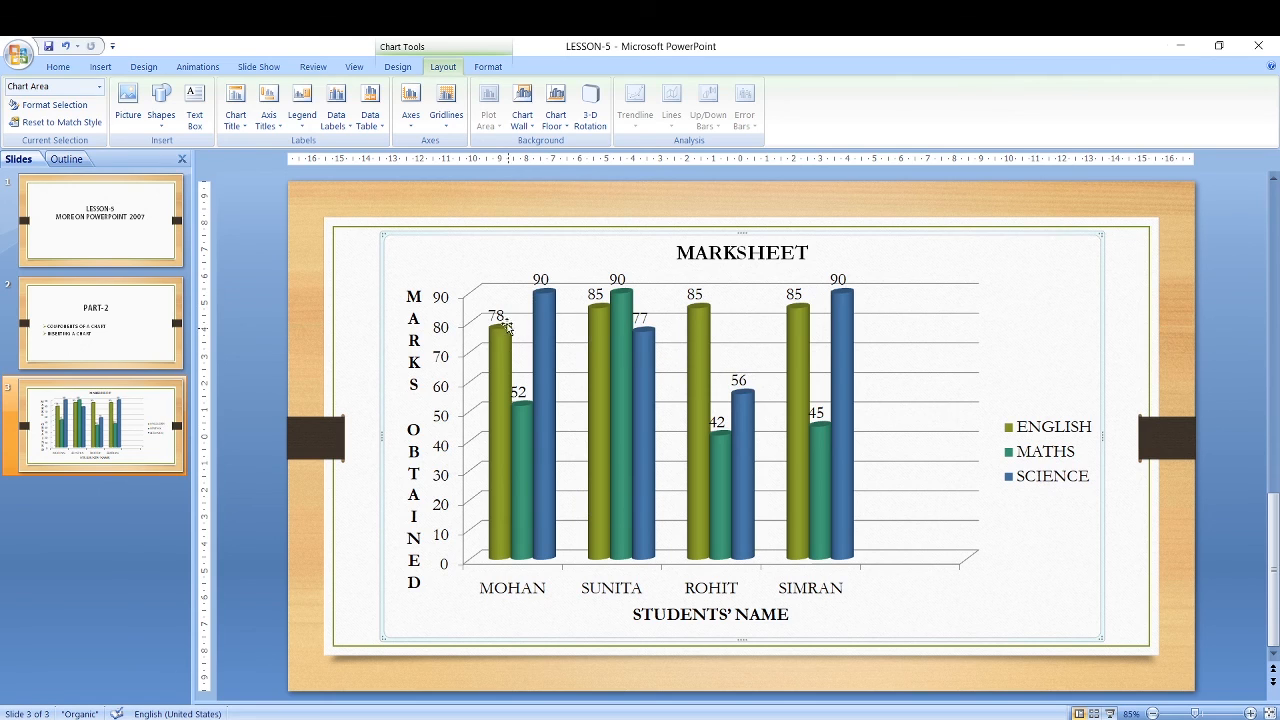
- Try a data table without legend keys below the chart, and remove it again
click(370, 110)
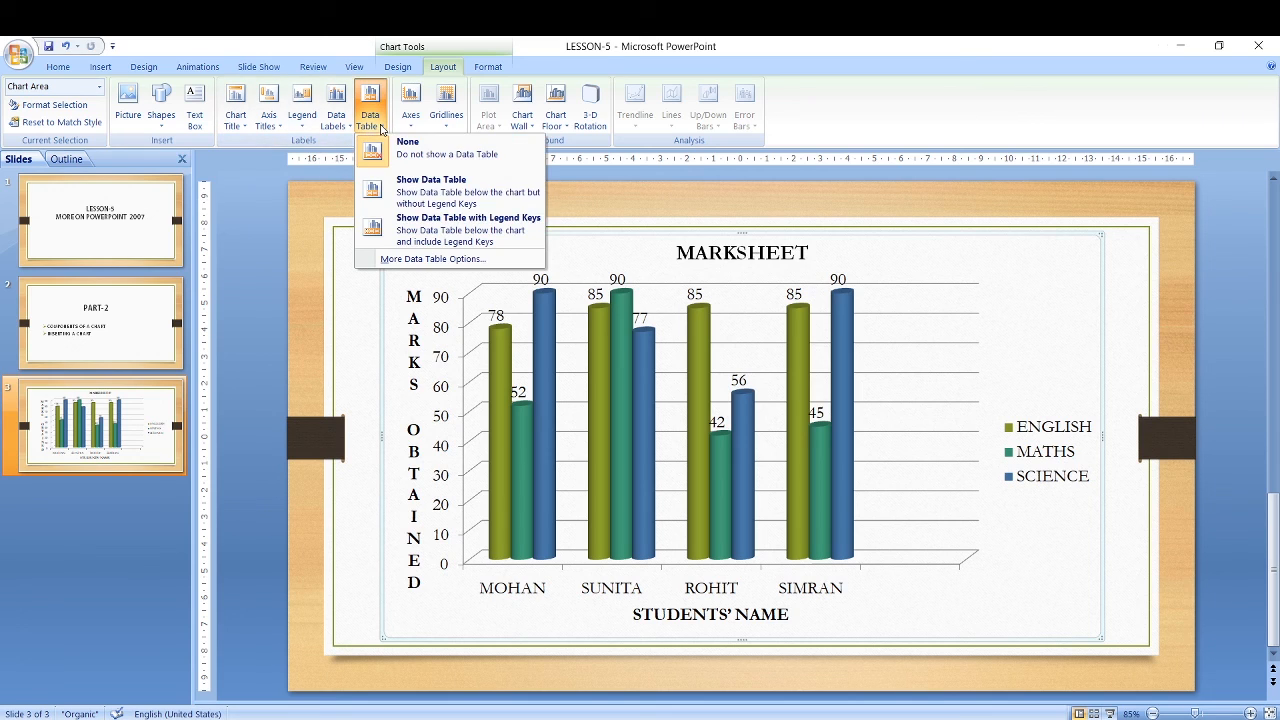
click(409, 195)
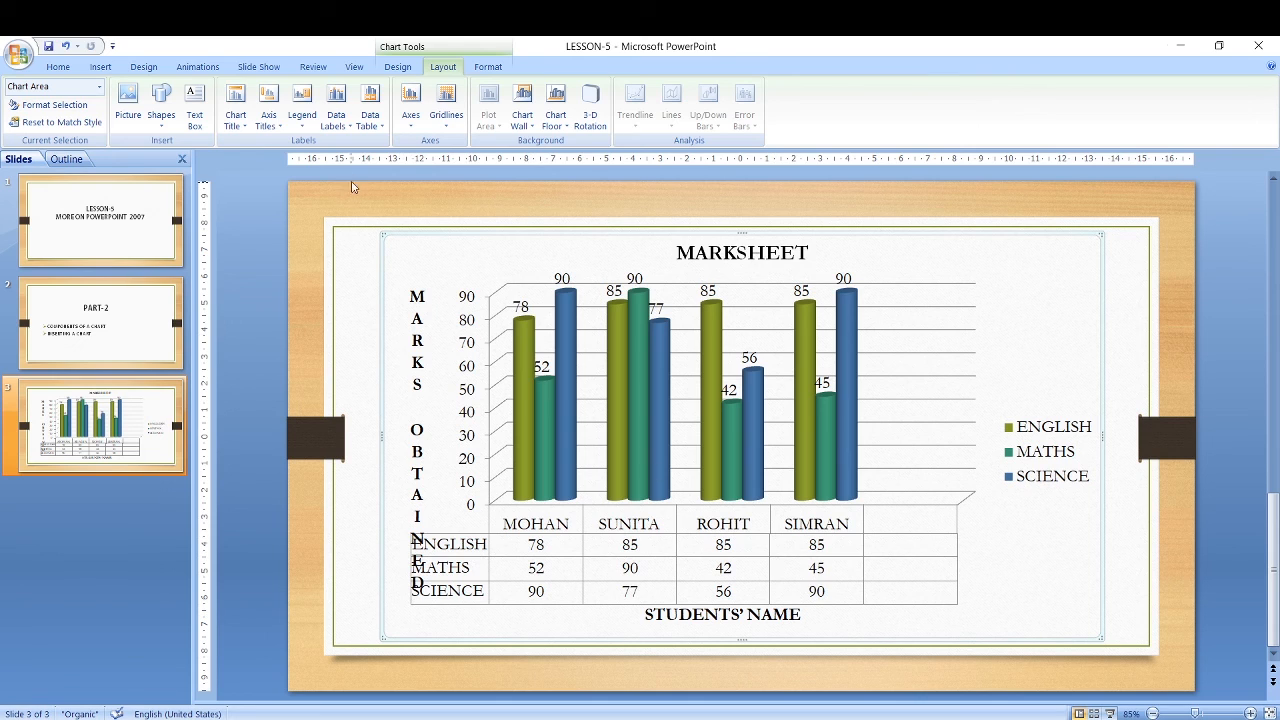
click(378, 126)
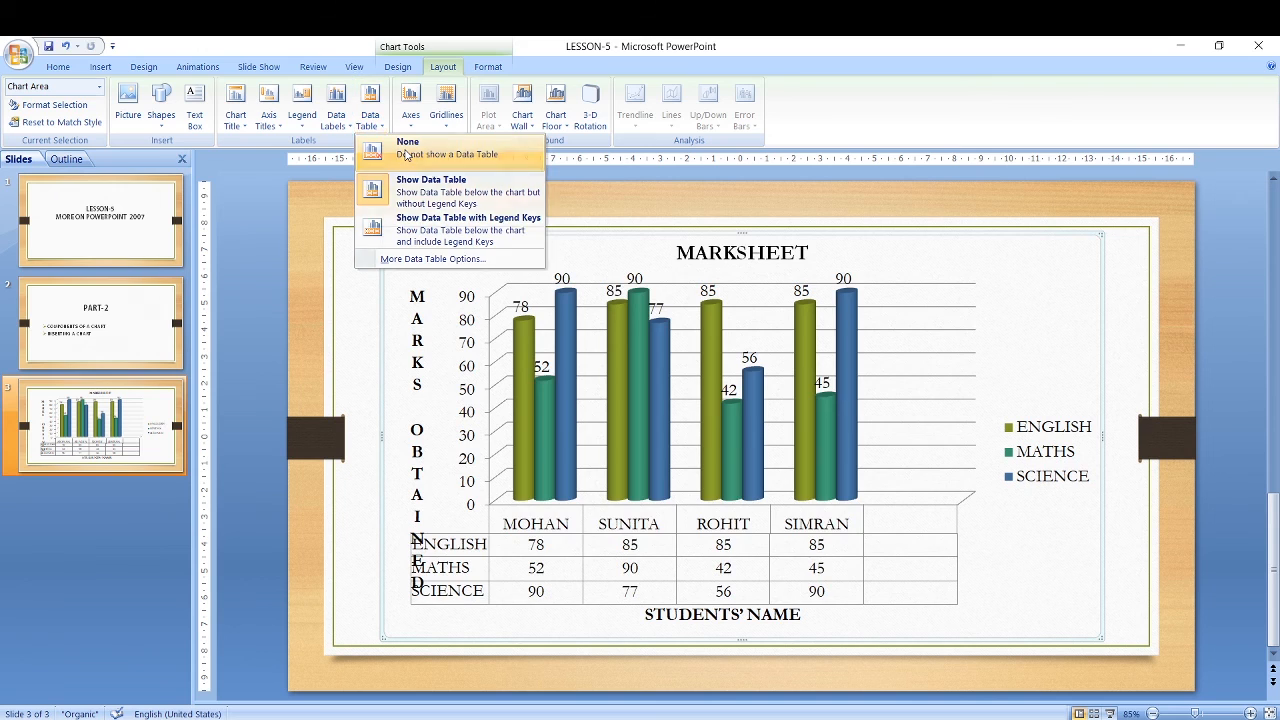
click(407, 155)
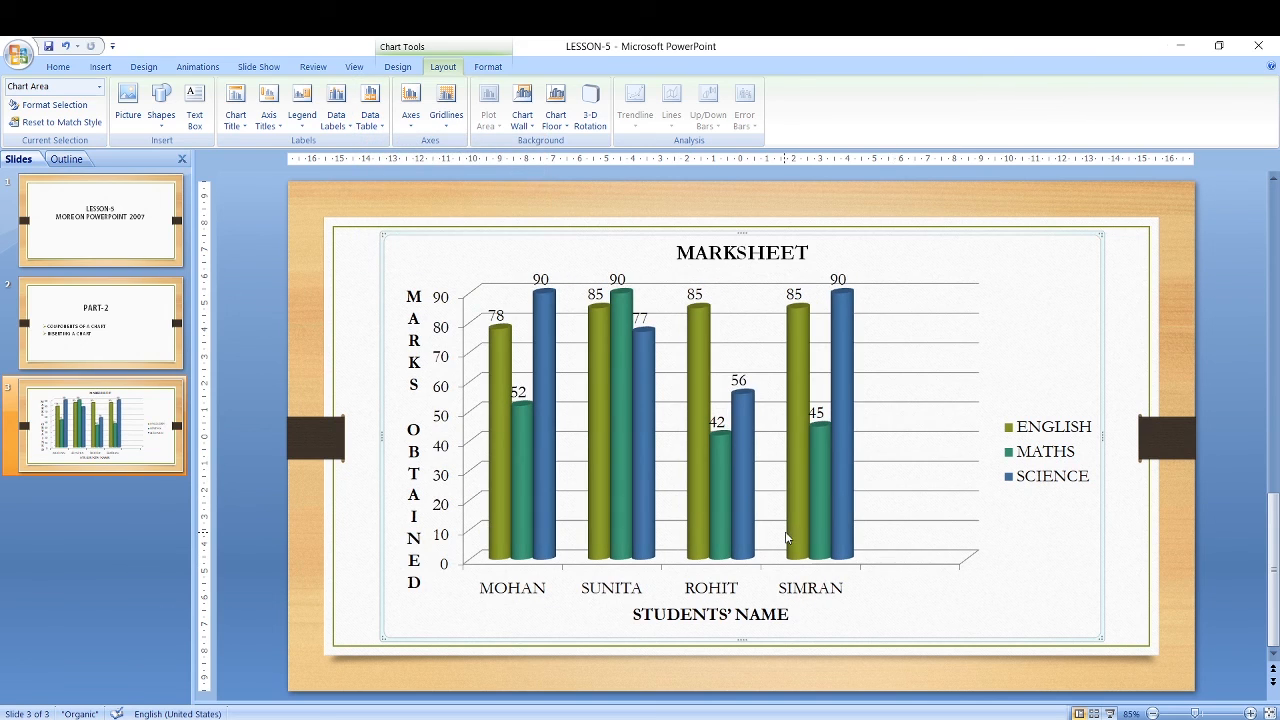
- Display both major and minor gridlines on the chart for the primary horizontal and primary vertical directions
click(446, 115)
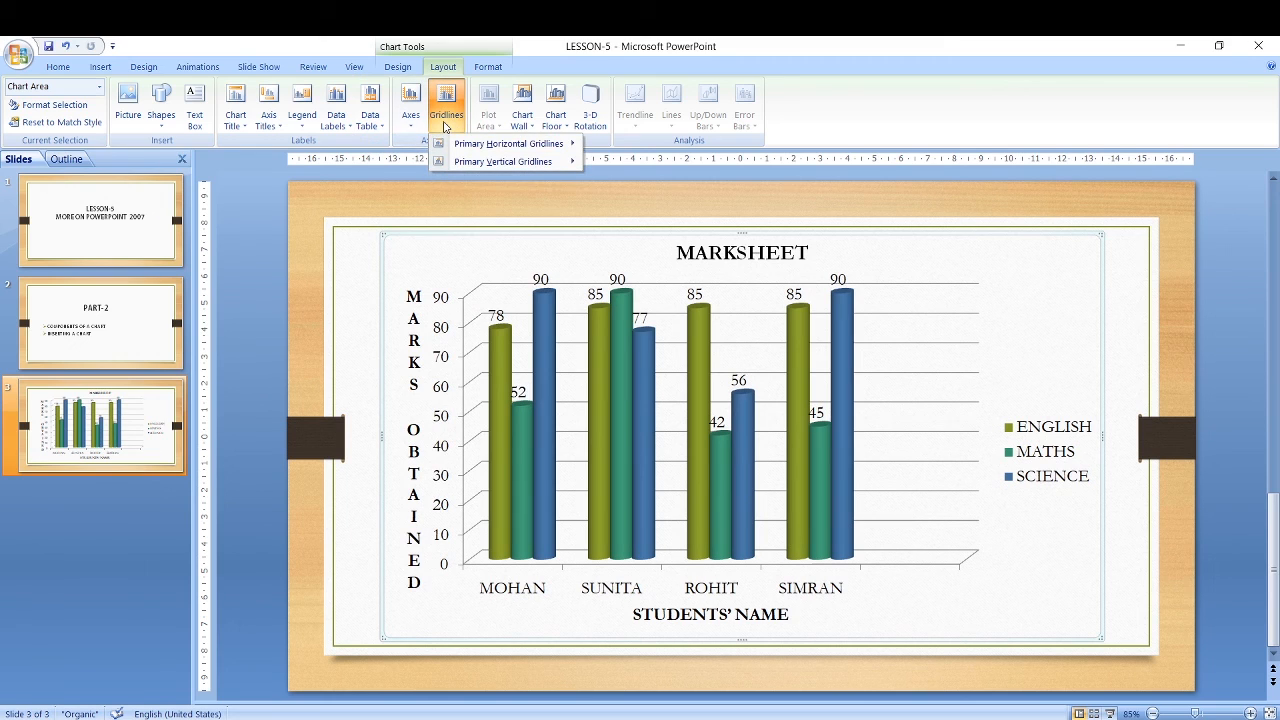
mouse_move(512, 150)
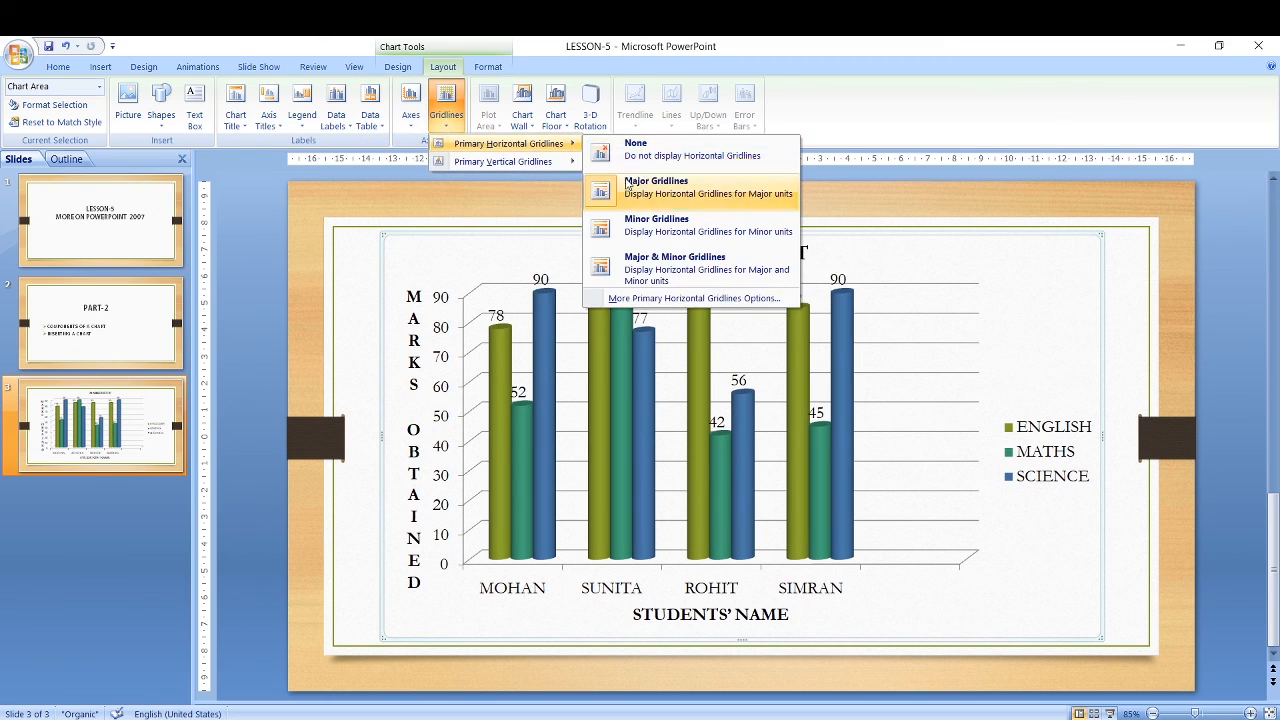
click(652, 267)
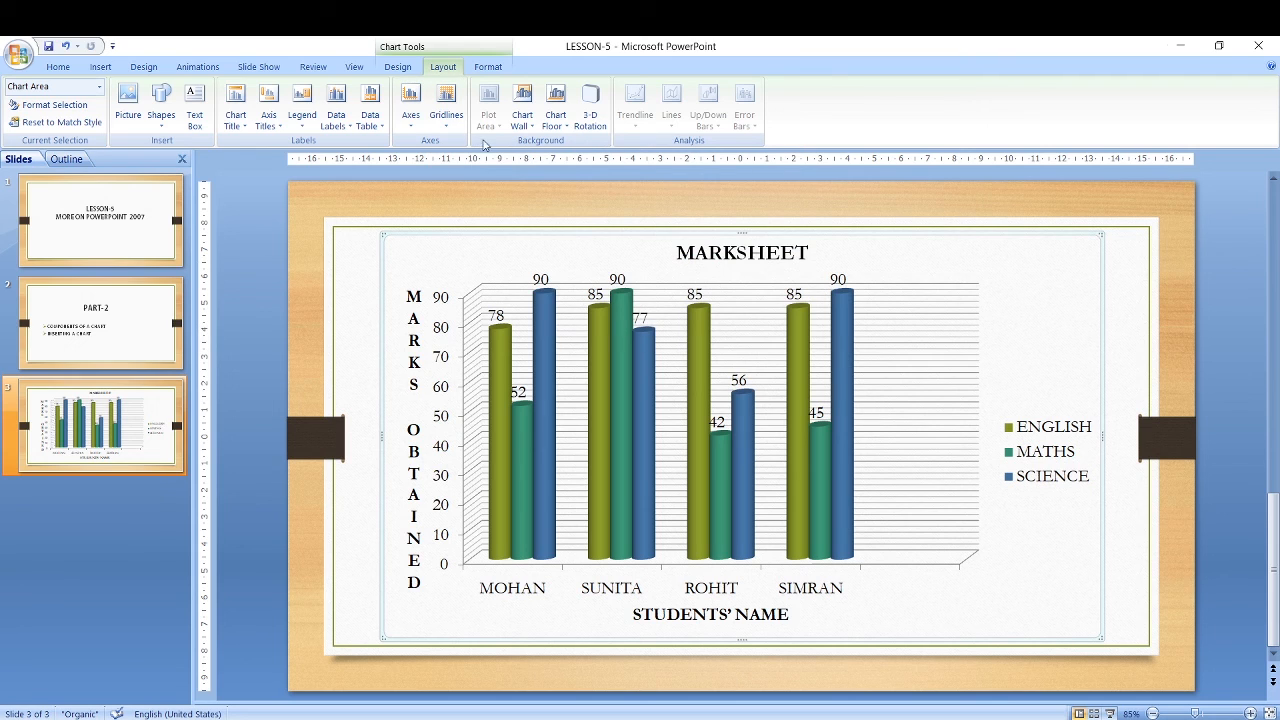
click(446, 102)
mouse_move(467, 170)
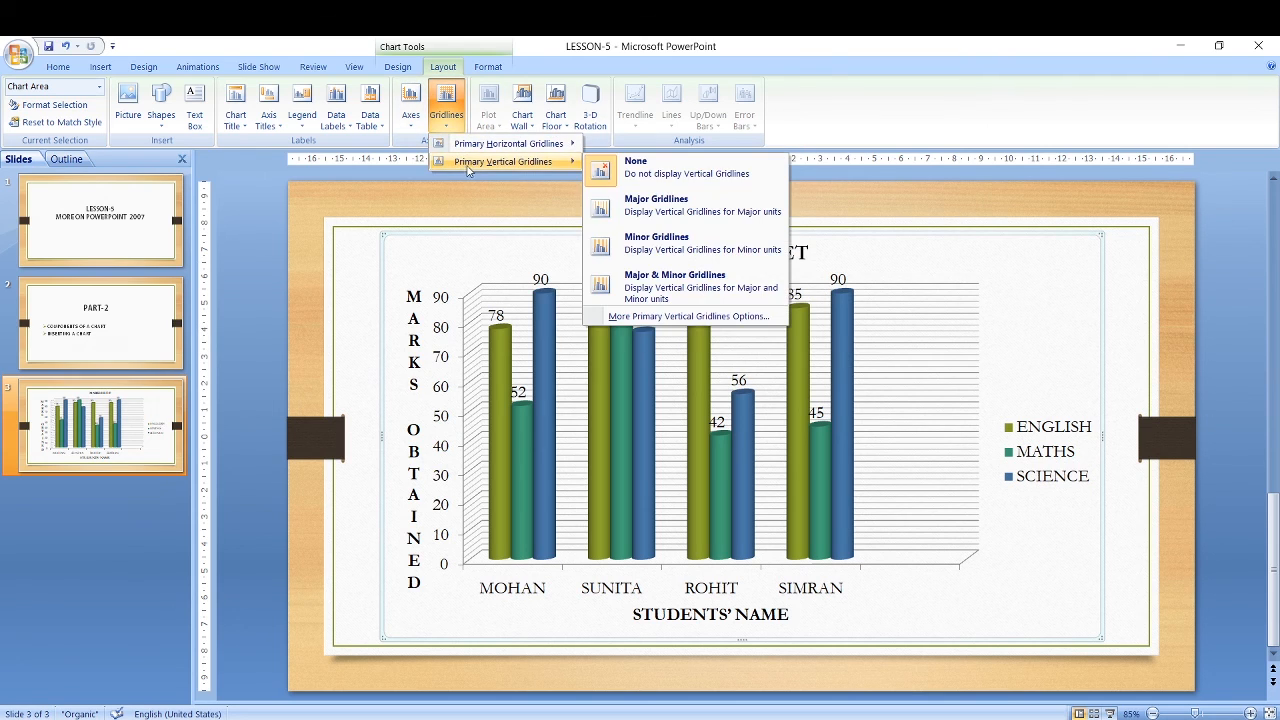
click(655, 280)
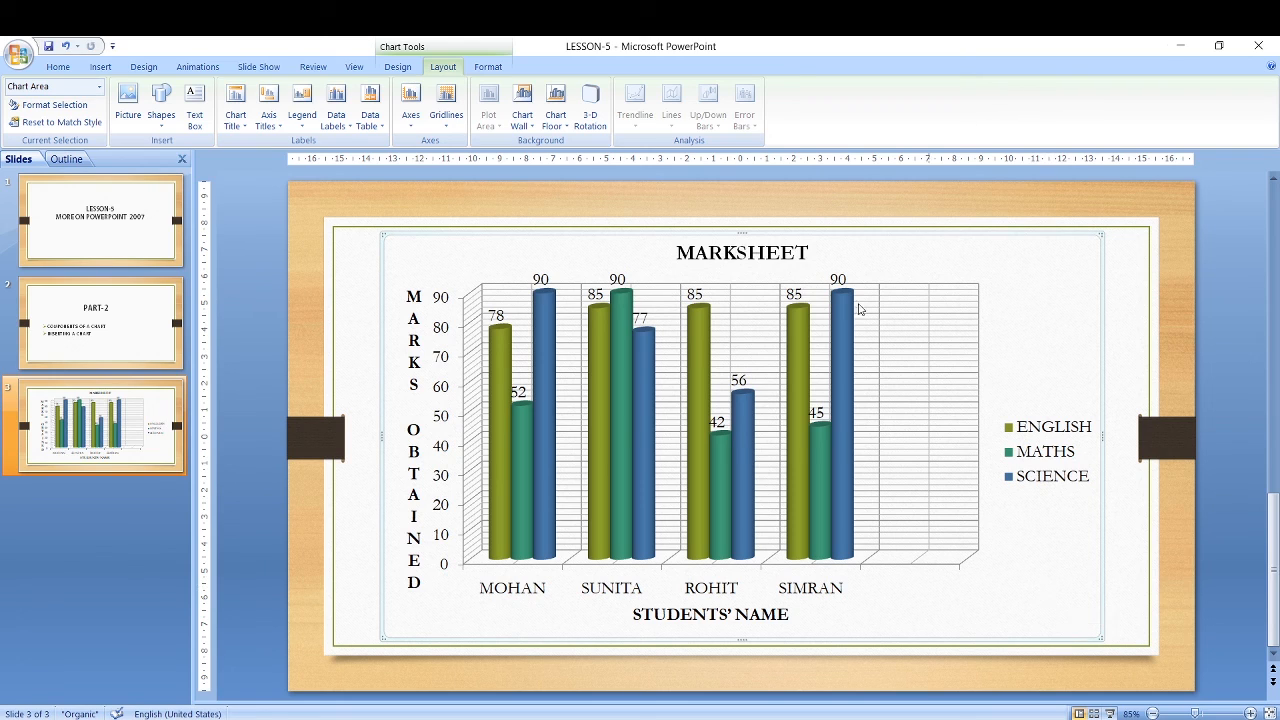
- Open the chart's data sheet in Excel for editing and add the subject heading "HINDI" in cell E1
click(398, 67)
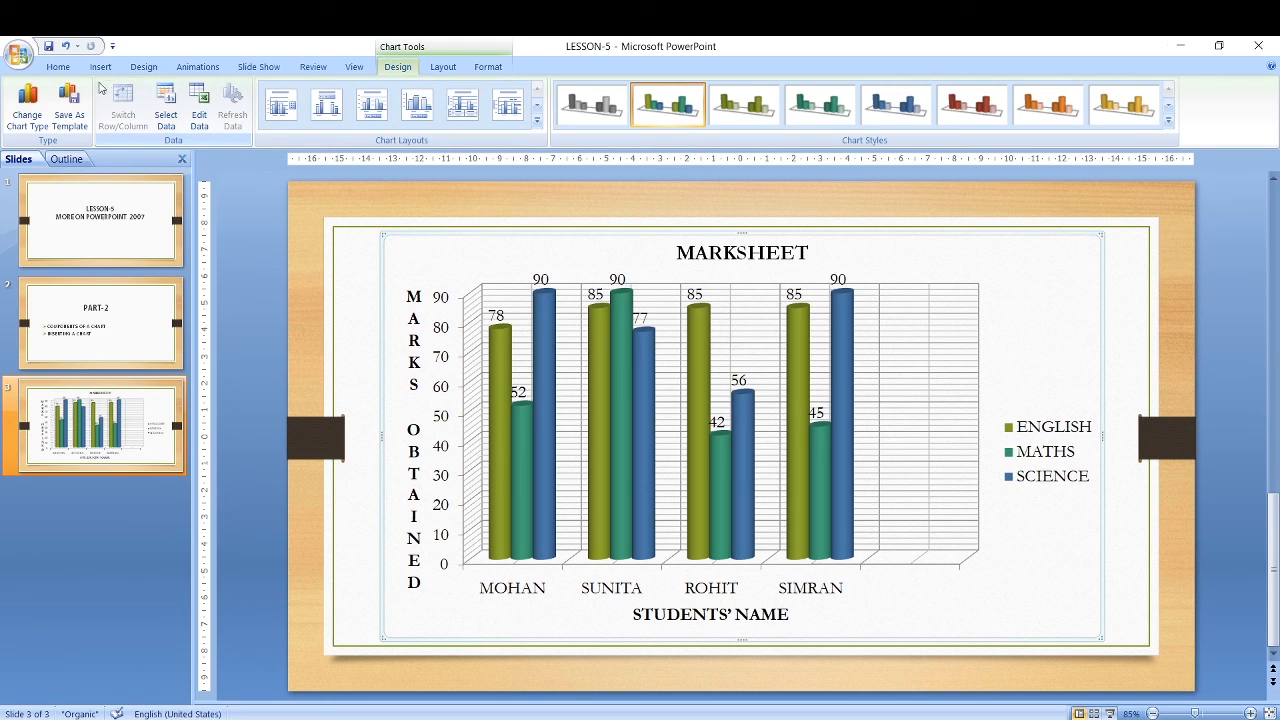
click(199, 93)
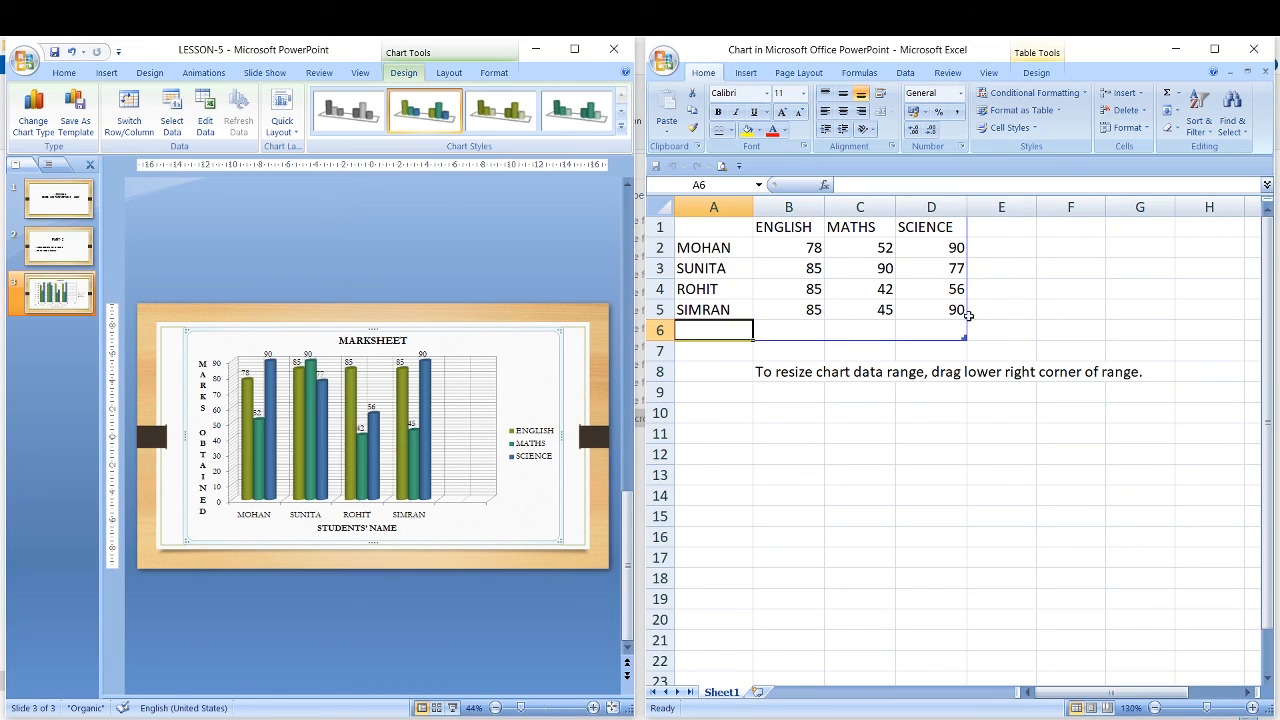
click(1006, 231)
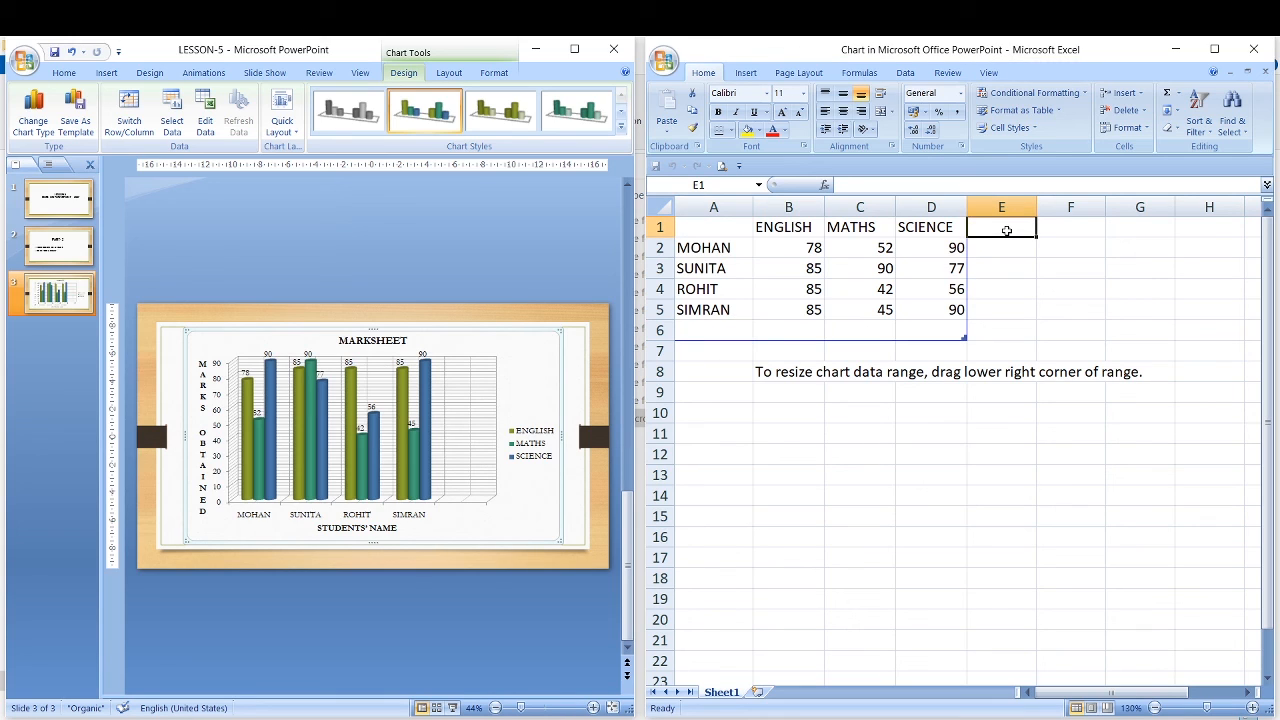
text(HINDI)
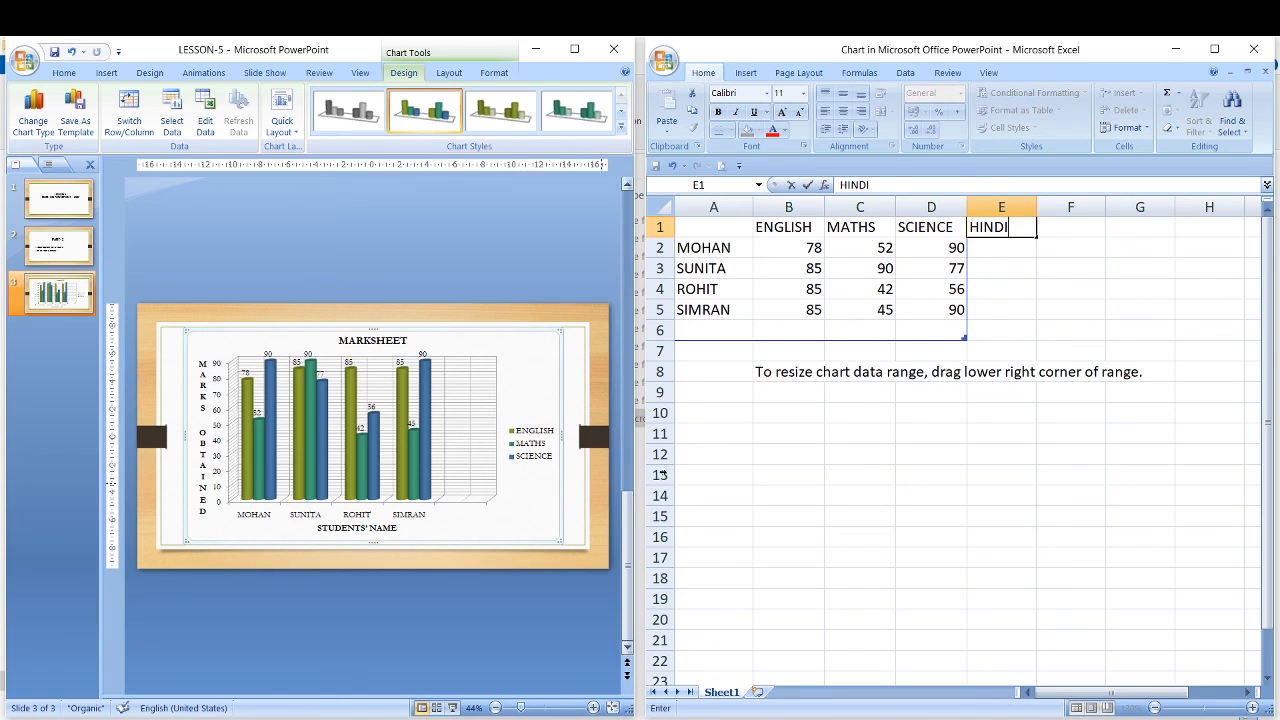
- Enter 85 in cell E2 as the first student's HINDI mark
click(991, 249)
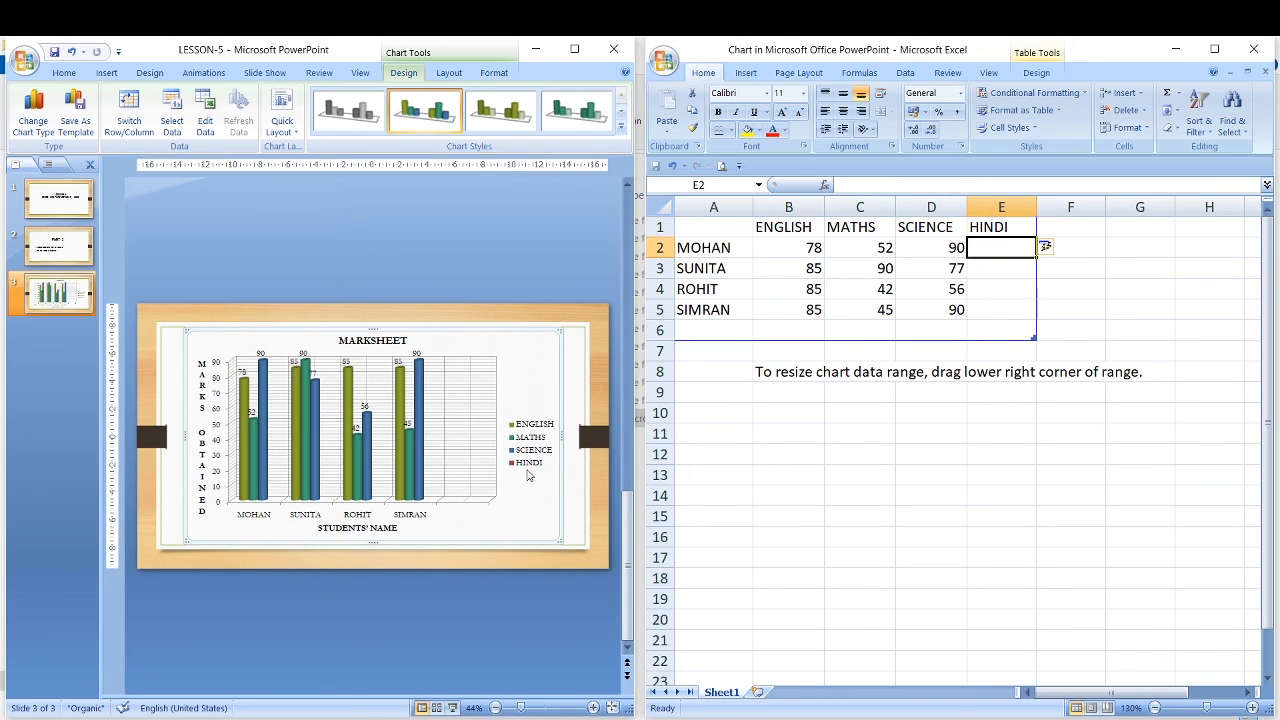
text(85)
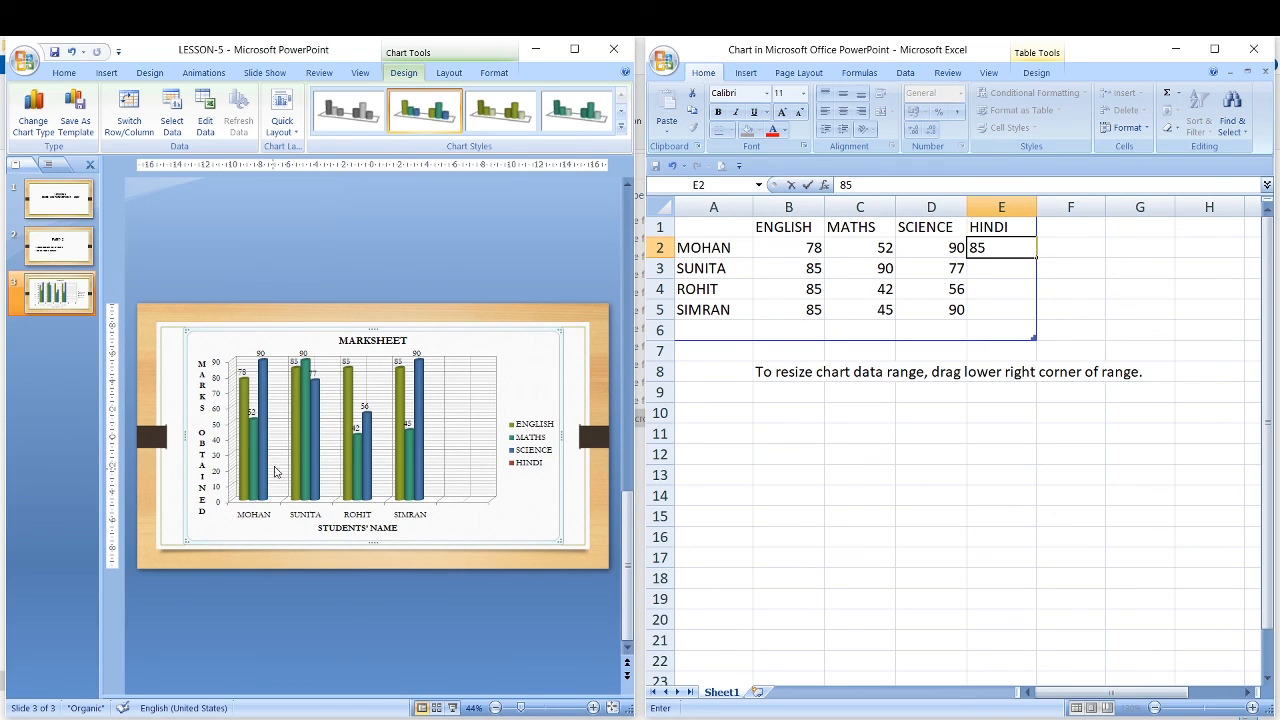
key(Return)
key(Home)
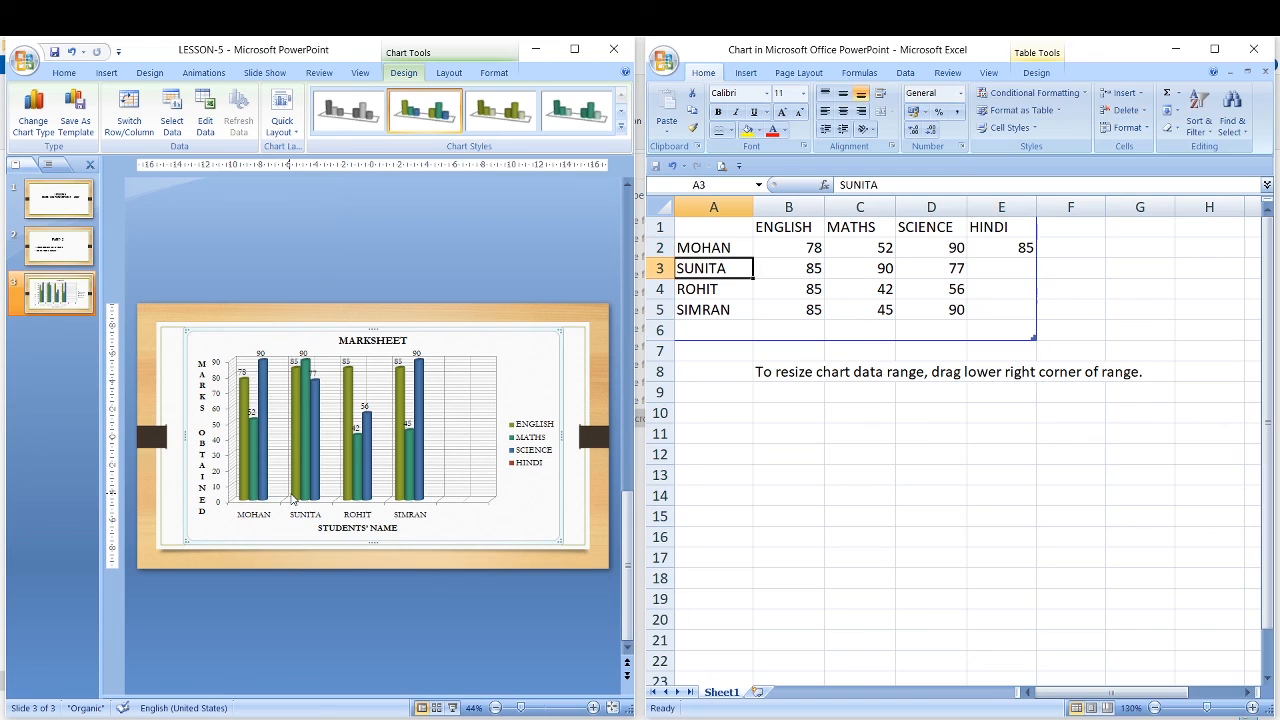